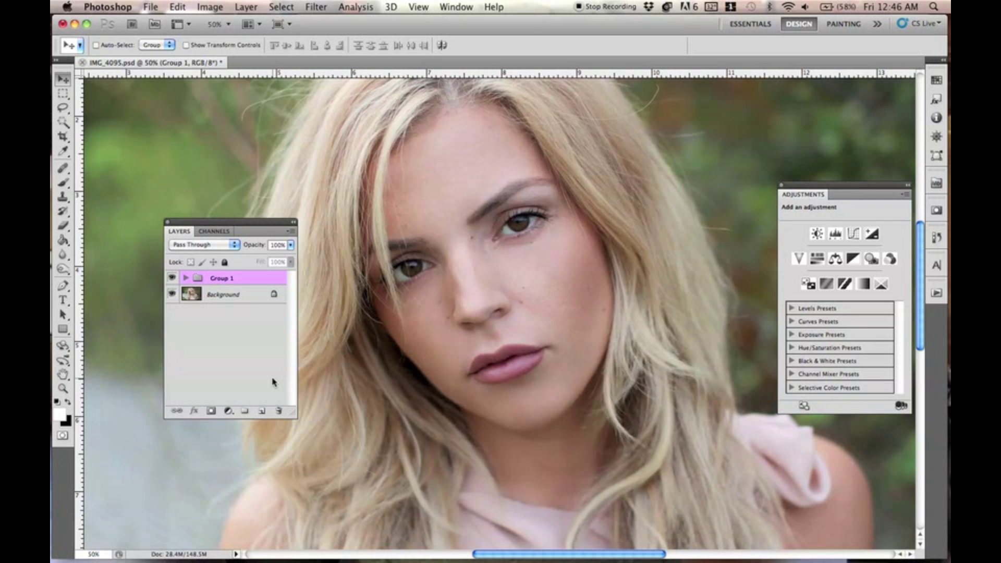
Hide and show Group 1 to compare the earlier retouching with the original portrait.
left_click(172, 277)
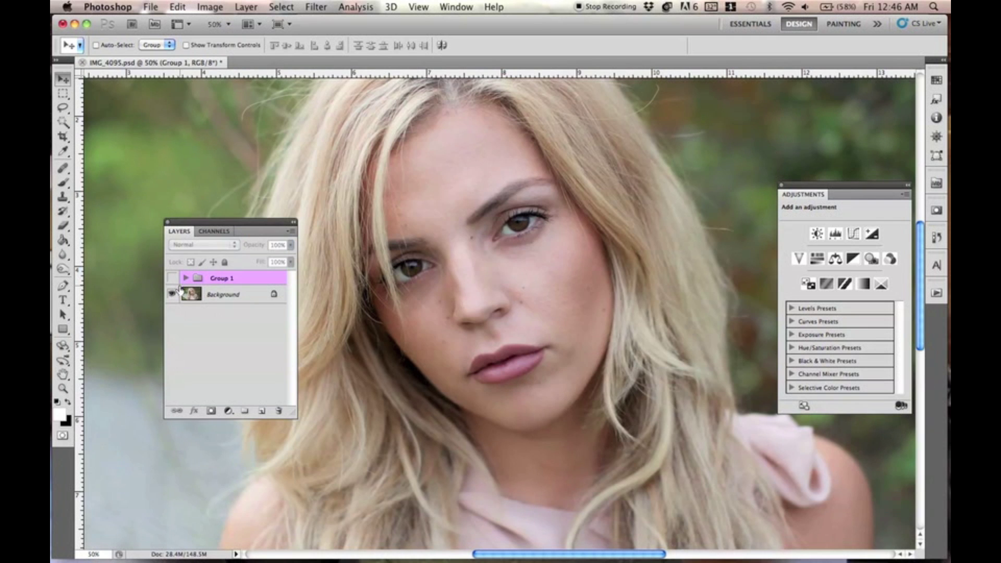
left_click(172, 280)
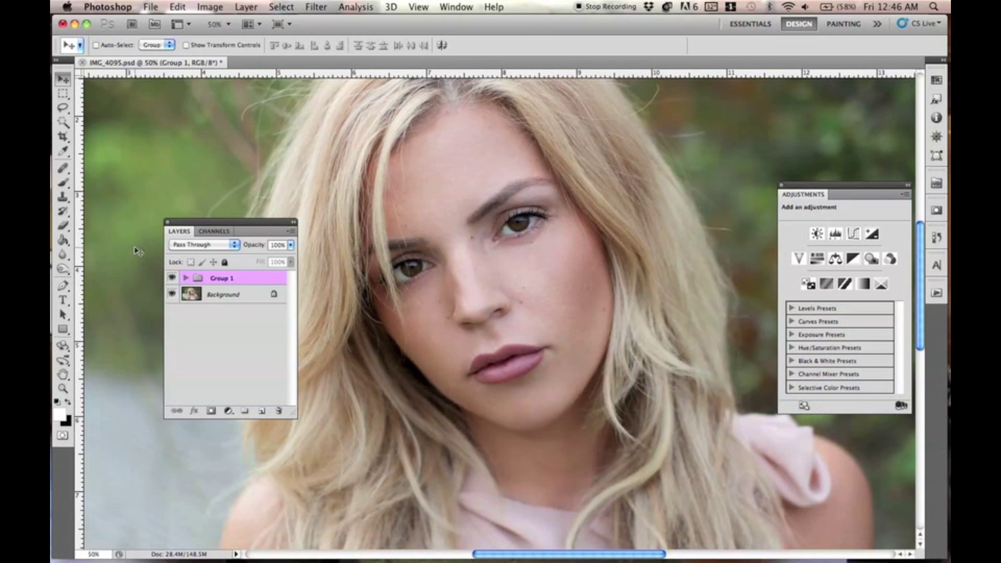
key("super+minus")
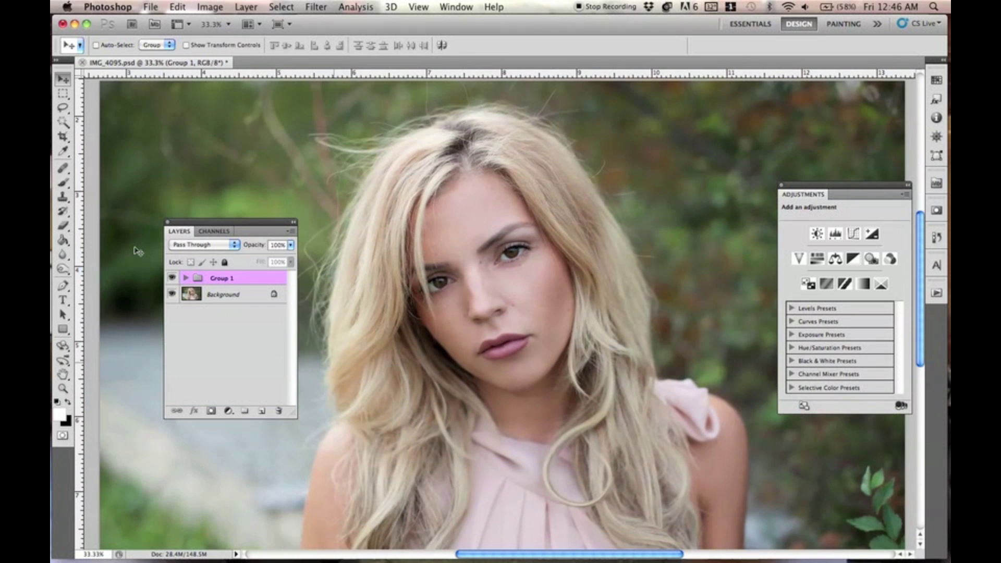
Create a new layer group named "Highlights" above Group 1 and add an empty layer inside it.
left_click(245, 412)
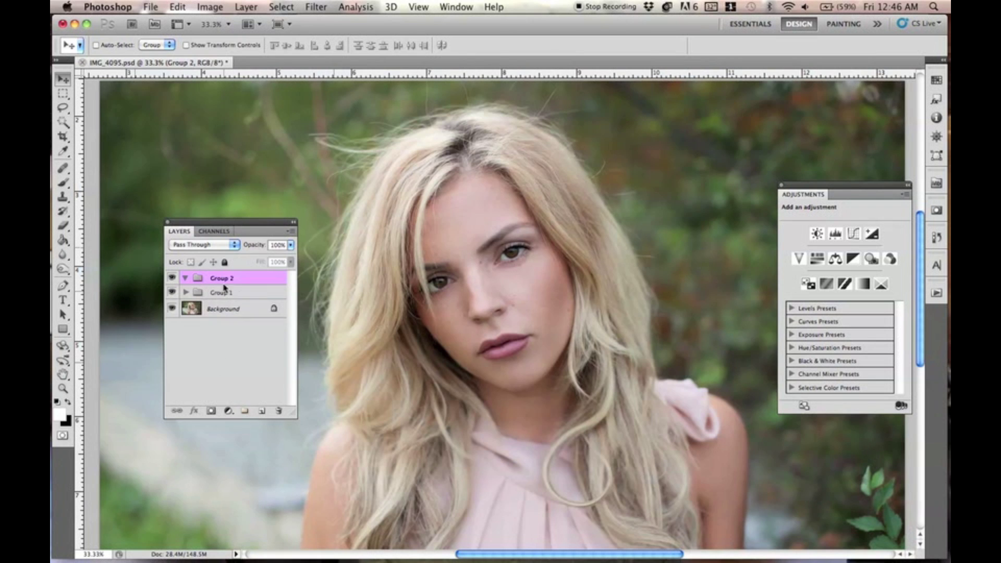
double_click(218, 277)
type("Highlights")
key("Return")
left_click(261, 411)
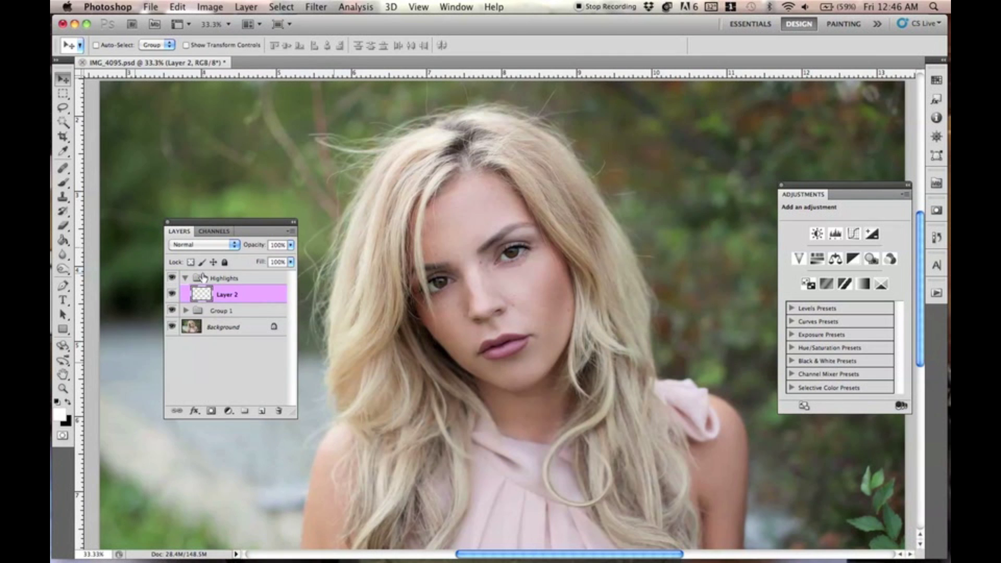
Activate the Brush tool and set the new layer's blend mode to Soft Light.
left_click(63, 183)
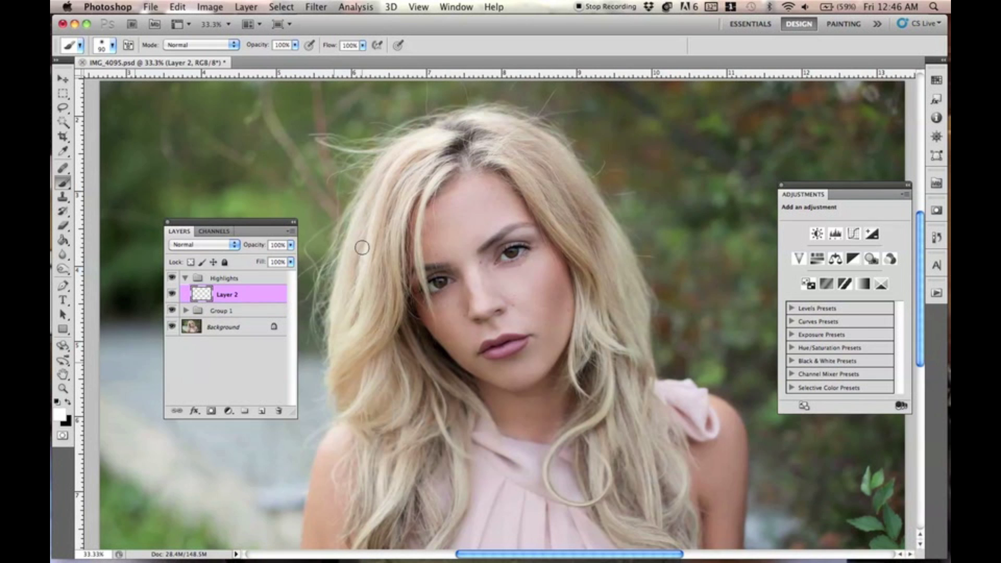
left_click(201, 246)
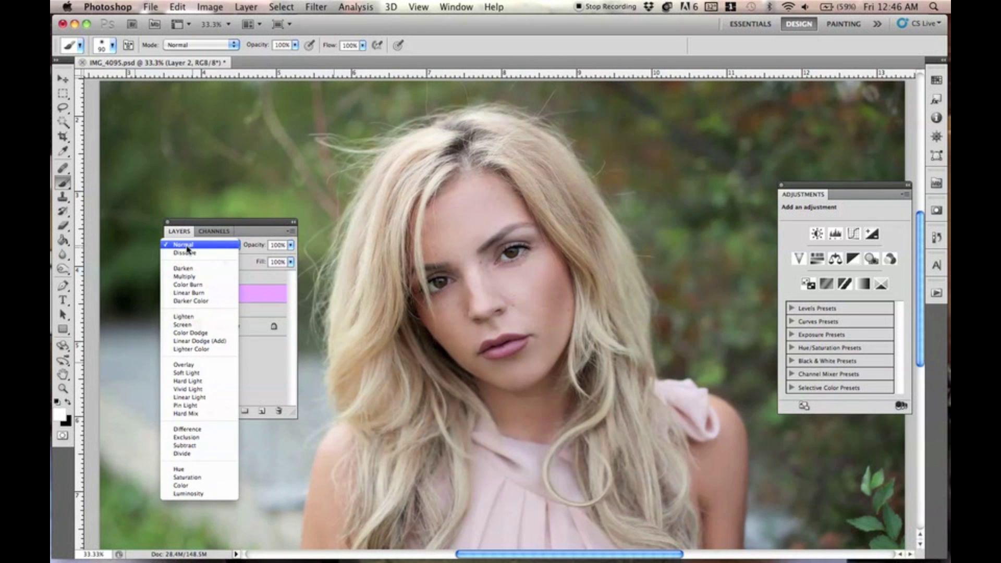
left_click(187, 381)
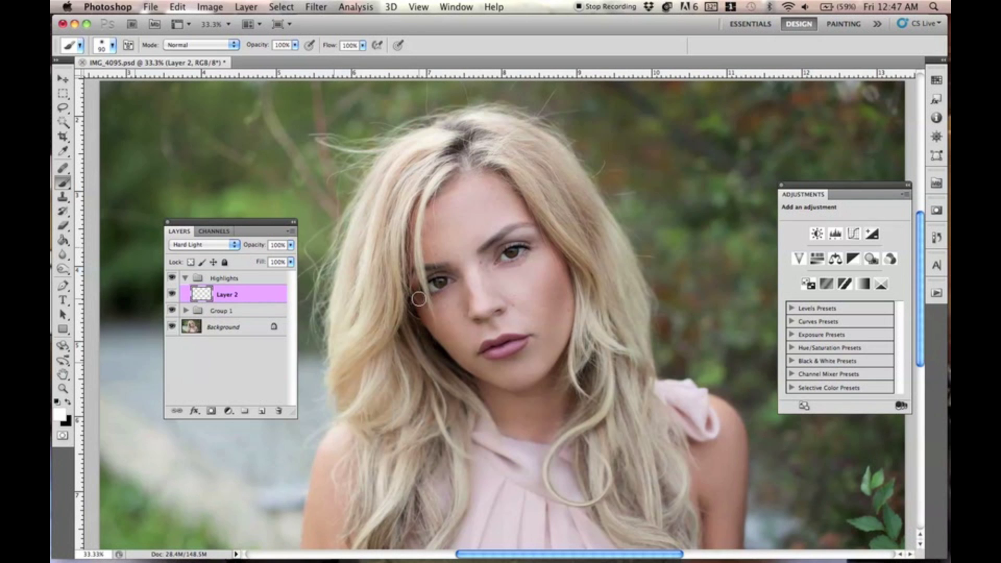
left_click(193, 245)
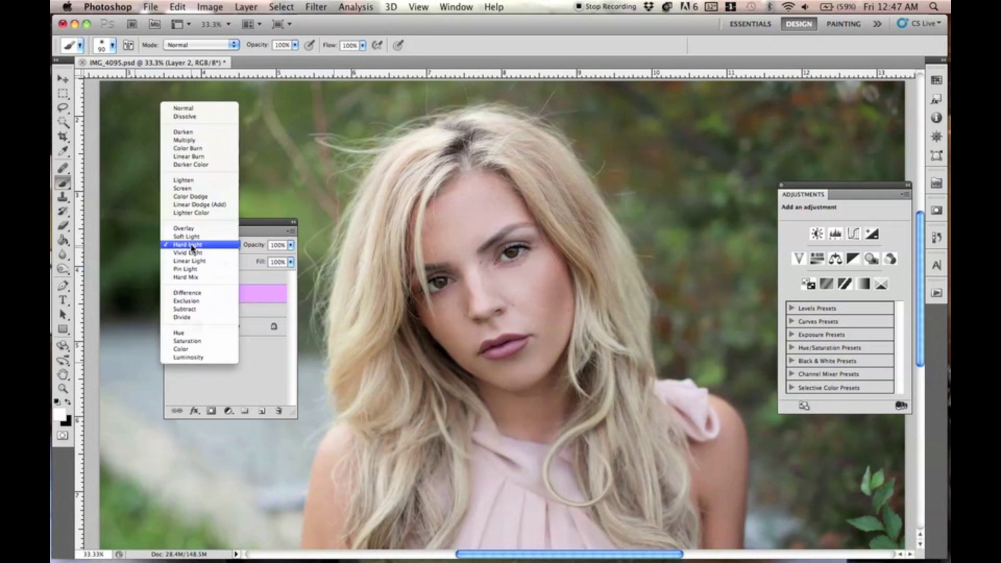
left_click(186, 236)
key("bracketright")
left_click(233, 246)
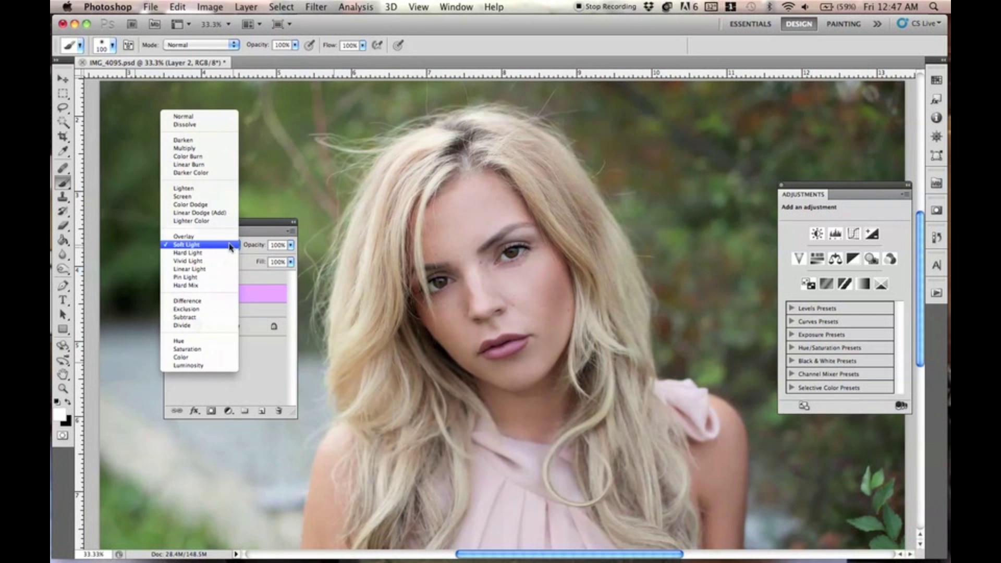
left_click(227, 245)
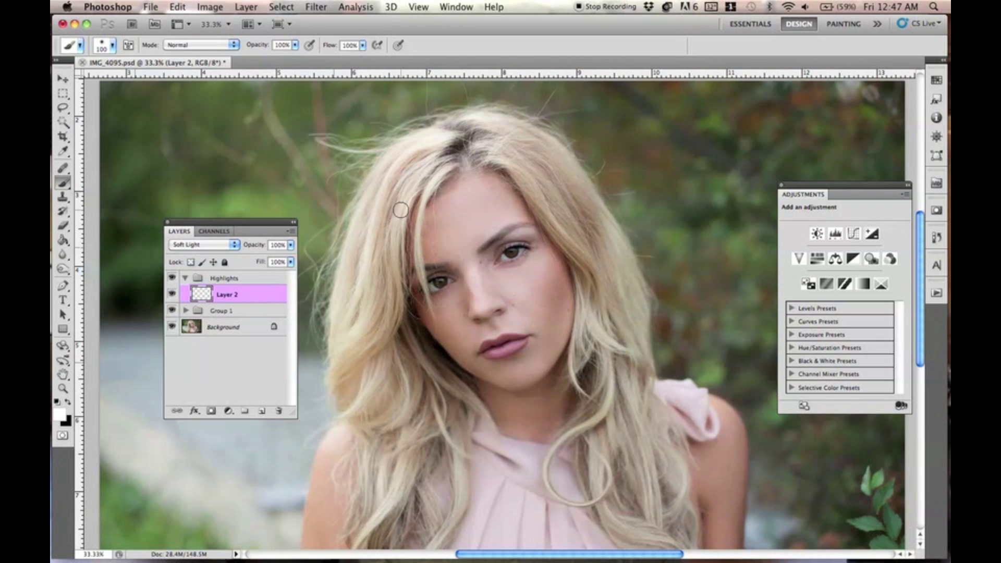
Paint a white highlight down the bridge of the nose with a soft 125 px brush.
key("bracketright")
left_click(106, 46)
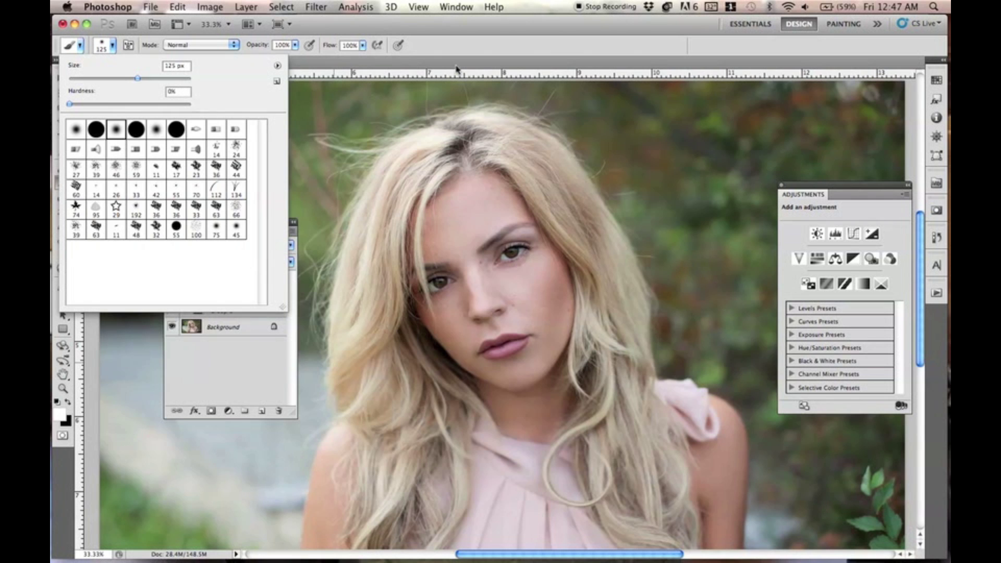
left_click(497, 35)
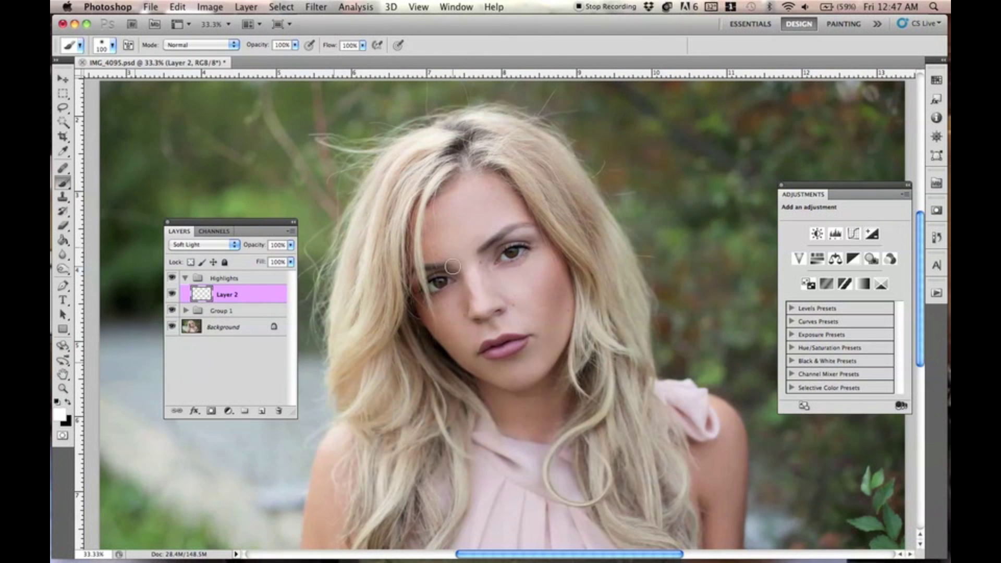
key("bracketright")
left_click_drag(469, 280, 466, 258)
left_click_drag(464, 256, 480, 305)
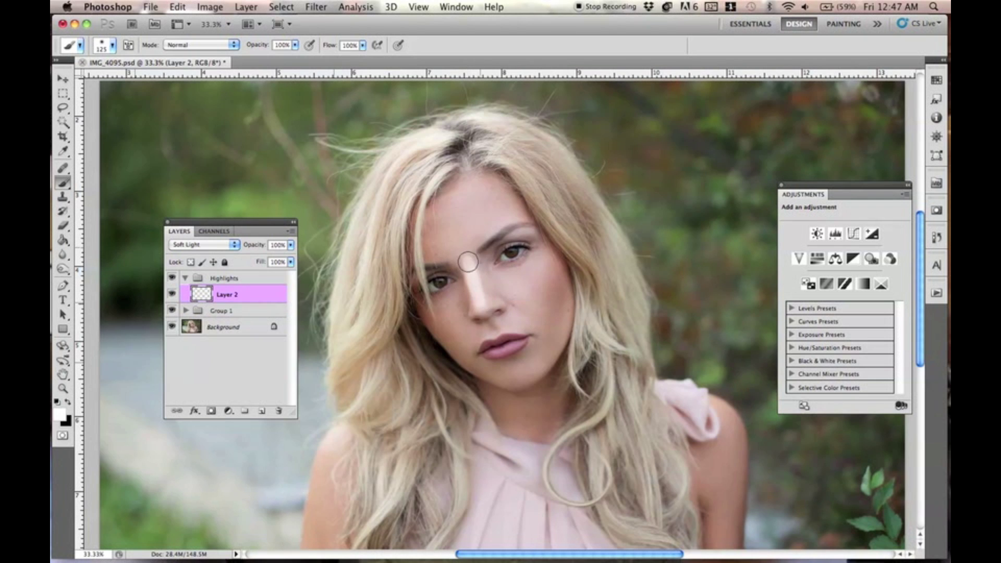
Enlarge the brush to 250 px, paint white highlights across the forehead and undo the last stroke.
key("bracketright")
key("bracketright")
key("bracketright")
key("bracketright")
mouse_move(446, 212)
left_mouse_down()
mouse_move(447, 223)
mouse_move(480, 212)
left_mouse_up()
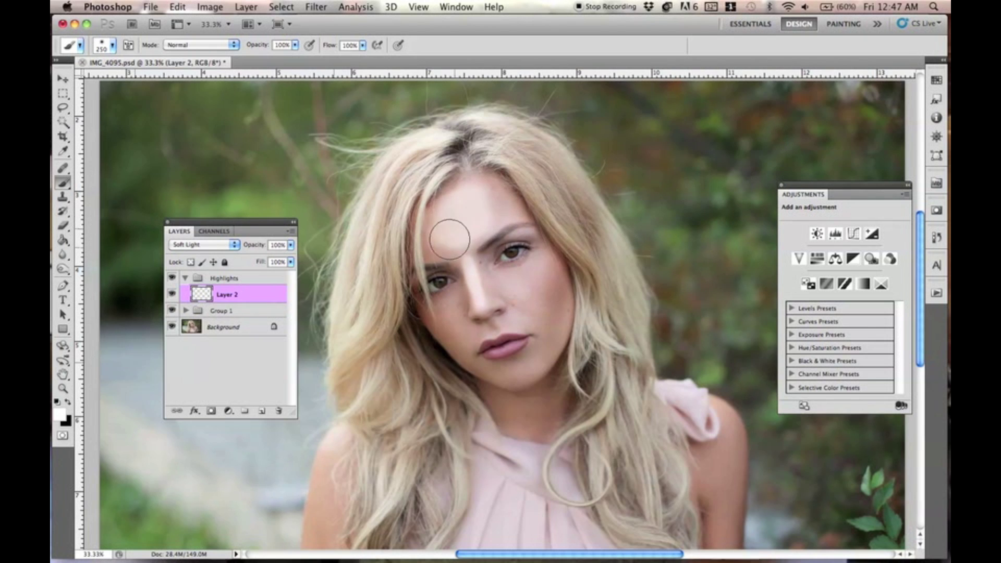
key("super+z")
Paint white highlights under both eyes and over the cheeks with a smaller brush of 200 to 175 px.
key("bracketleft")
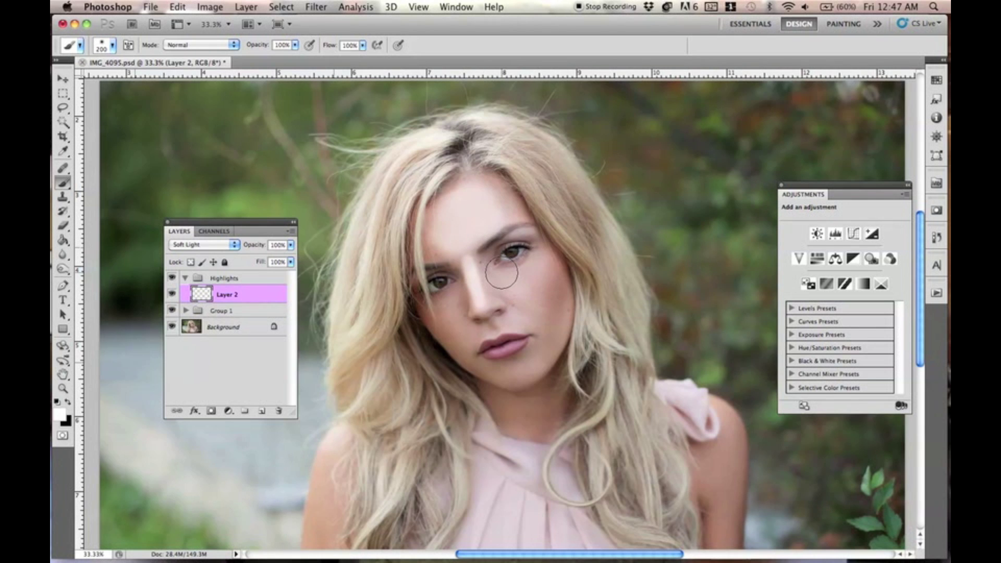
mouse_move(492, 256)
left_mouse_down()
mouse_move(528, 248)
mouse_move(495, 280)
mouse_move(533, 266)
mouse_move(504, 280)
mouse_move(523, 298)
mouse_move(531, 268)
mouse_move(521, 300)
mouse_move(500, 281)
mouse_move(544, 261)
left_mouse_up()
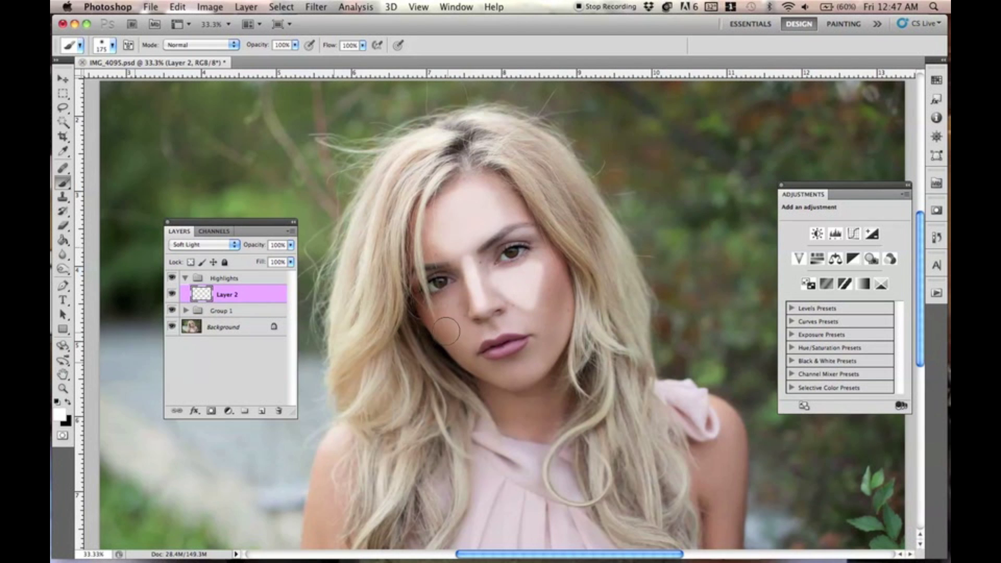
mouse_move(433, 306)
left_mouse_down()
mouse_move(447, 302)
mouse_move(446, 316)
left_mouse_up()
Paint white highlights above the upper lip, on the chin and along the lower cheek with a 150 px brush.
key("bracketleft")
left_click_drag(478, 334, 532, 320)
left_click_drag(512, 374, 537, 362)
mouse_move(567, 311)
left_mouse_down()
mouse_move(536, 366)
mouse_move(564, 314)
left_mouse_up()
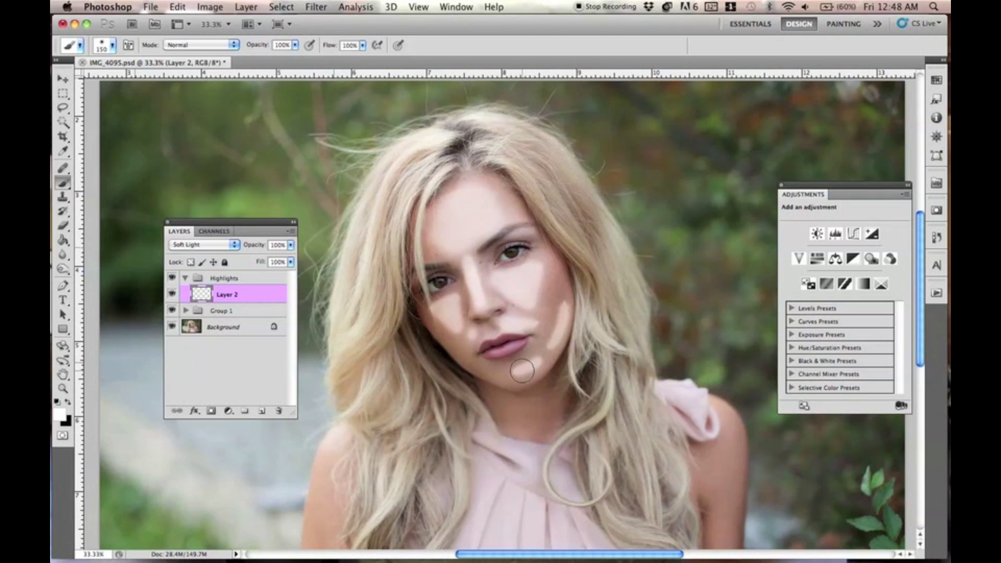
Lower the highlight layer's opacity to 12% and toggle its visibility to compare the effect.
left_click(255, 248)
left_click_drag(256, 247, 205, 252)
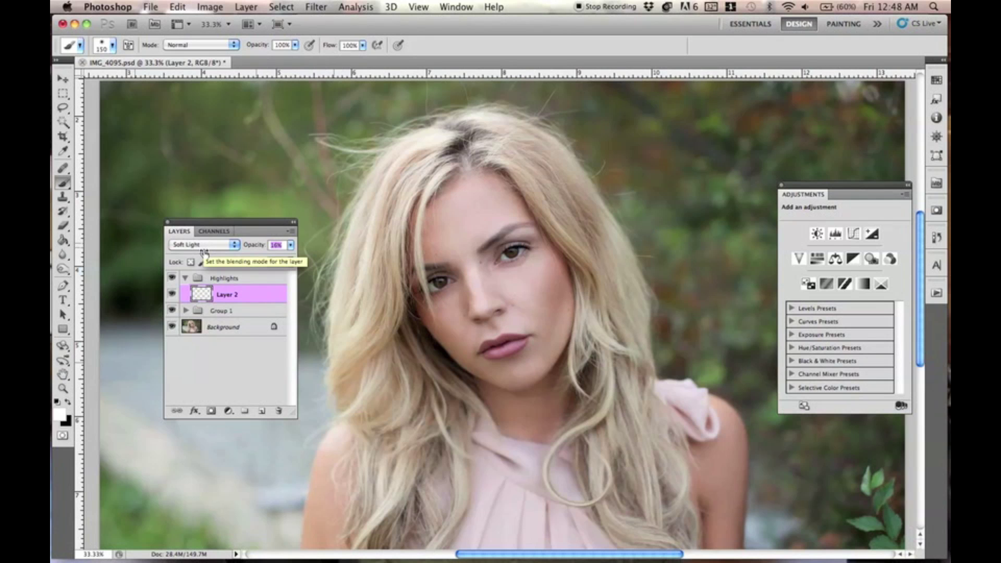
left_click_drag(203, 252, 201, 252)
left_click(171, 294)
left_click(171, 294)
left_click(172, 295)
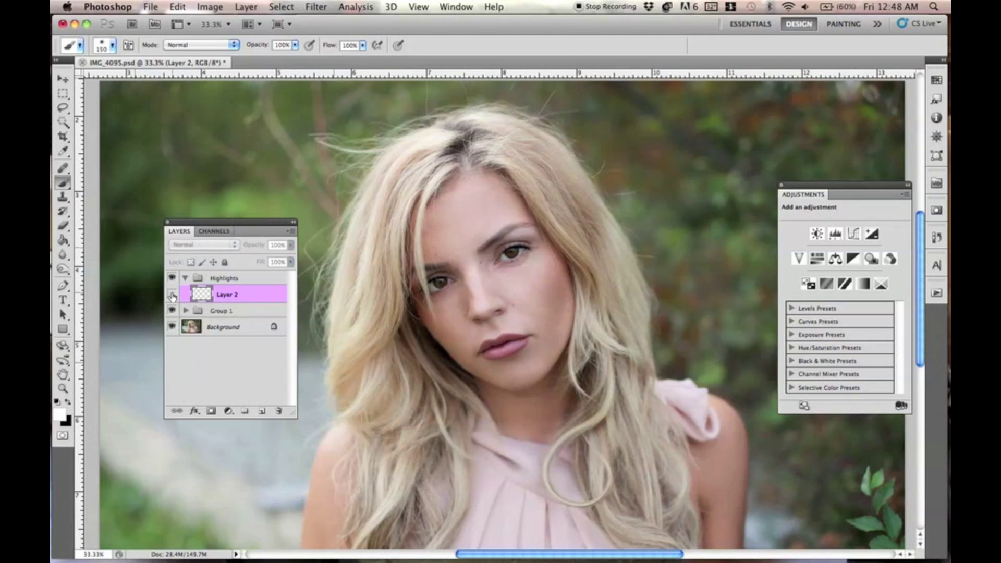
left_click(172, 295)
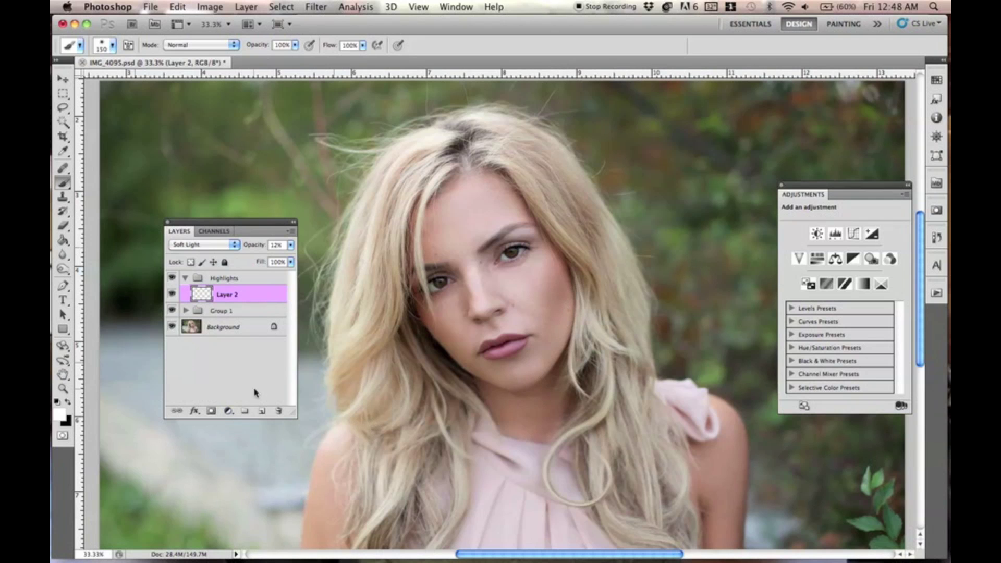
Rename the highlight layer "white".
double_click(227, 294)
type("white")
key("Return")
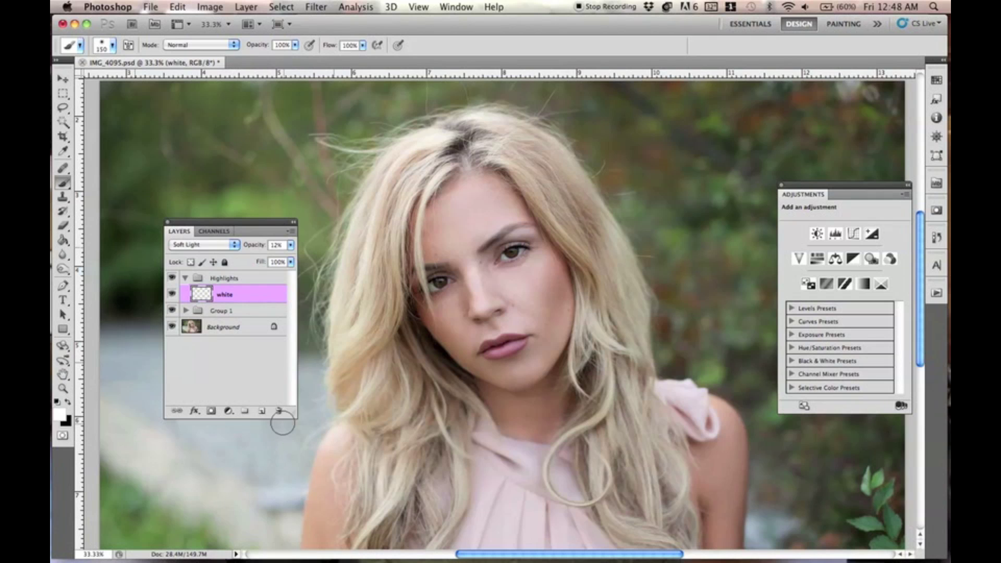
Add a Soft Light layer named "black" above the white layer and make black the foreground color.
left_click(262, 411)
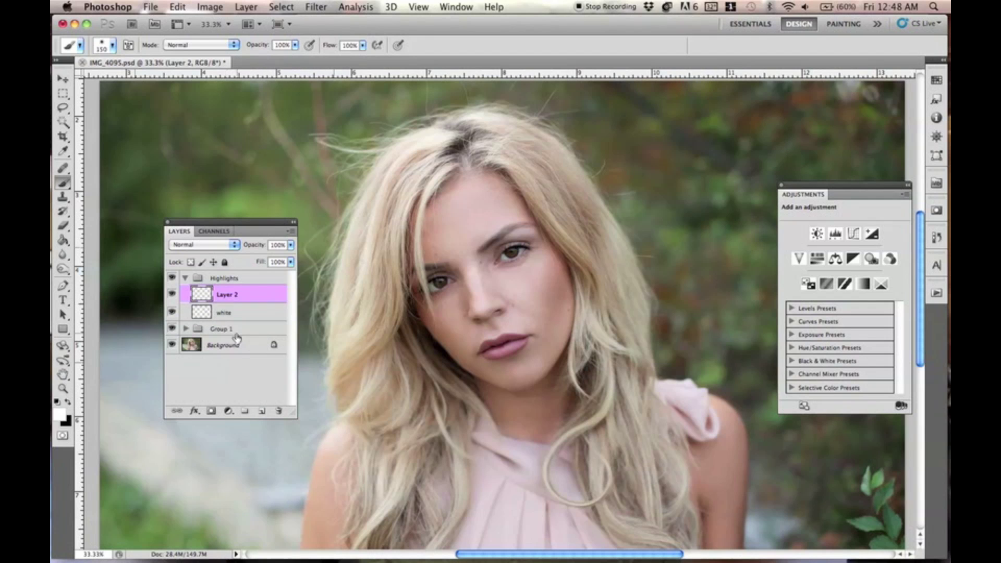
type("black")
key("Return")
key("x")
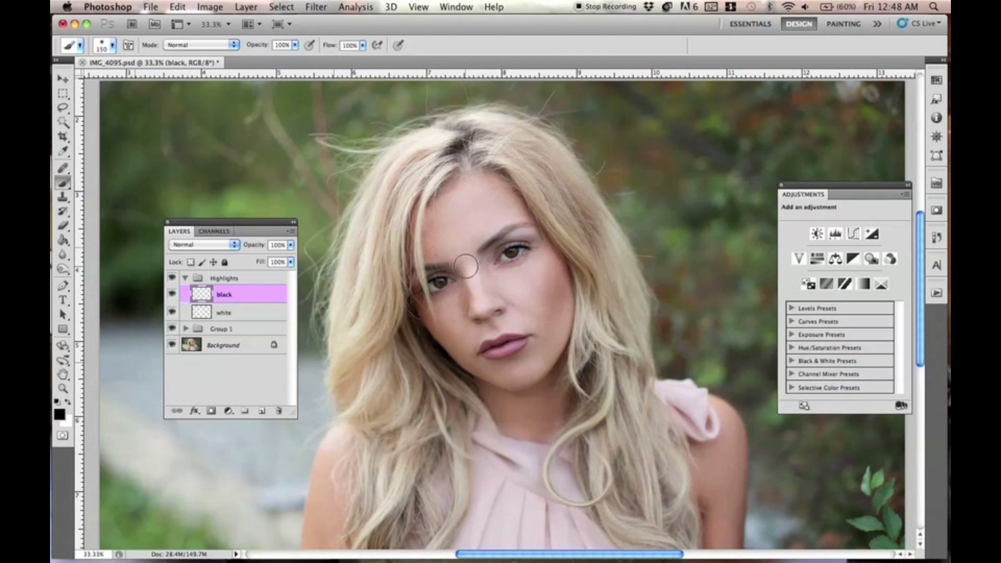
left_click(214, 244)
left_click(189, 373)
Set the brush opacity to 14% and paint black shading on the side of the forehead and the outer cheek.
mouse_move(295, 49)
left_mouse_down()
mouse_move(297, 60)
mouse_move(250, 58)
mouse_move(292, 60)
left_mouse_up()
left_click_drag(435, 214, 429, 256)
key("bracketright")
key("bracketright")
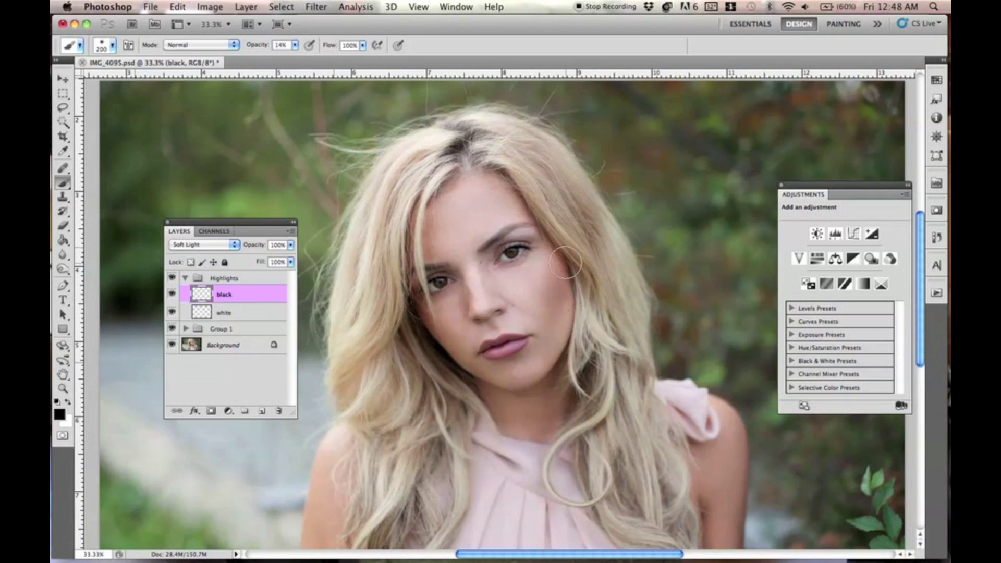
mouse_move(555, 282)
left_mouse_down()
mouse_move(540, 263)
mouse_move(550, 343)
left_mouse_up()
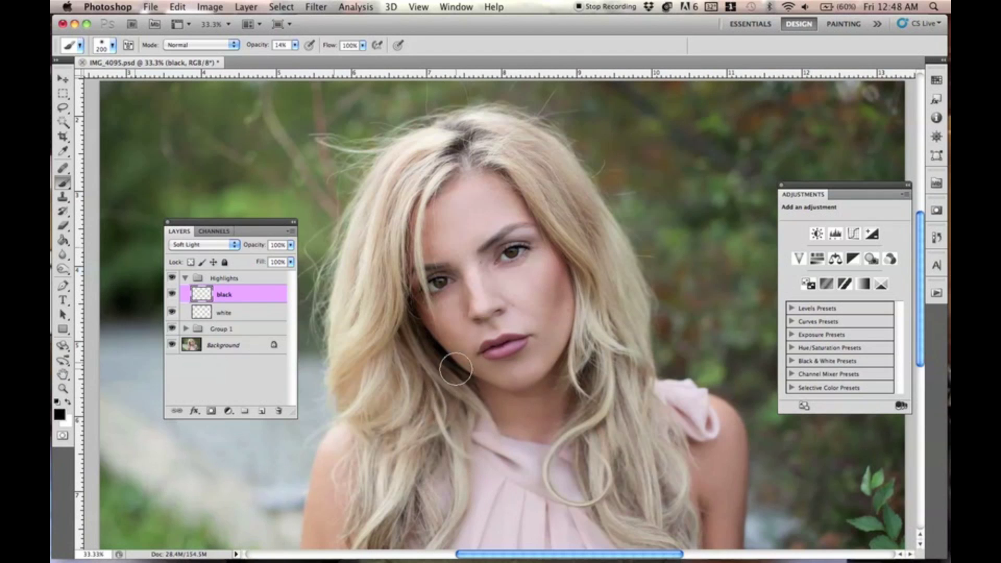
Shade the side of the nose with a 125 px brush and the shadowed cheek with a 200 px brush.
key("bracketleft")
key("bracketleft")
mouse_move(483, 283)
left_mouse_down()
mouse_move(478, 290)
mouse_move(475, 279)
mouse_move(464, 299)
mouse_move(497, 277)
mouse_move(486, 266)
left_mouse_up()
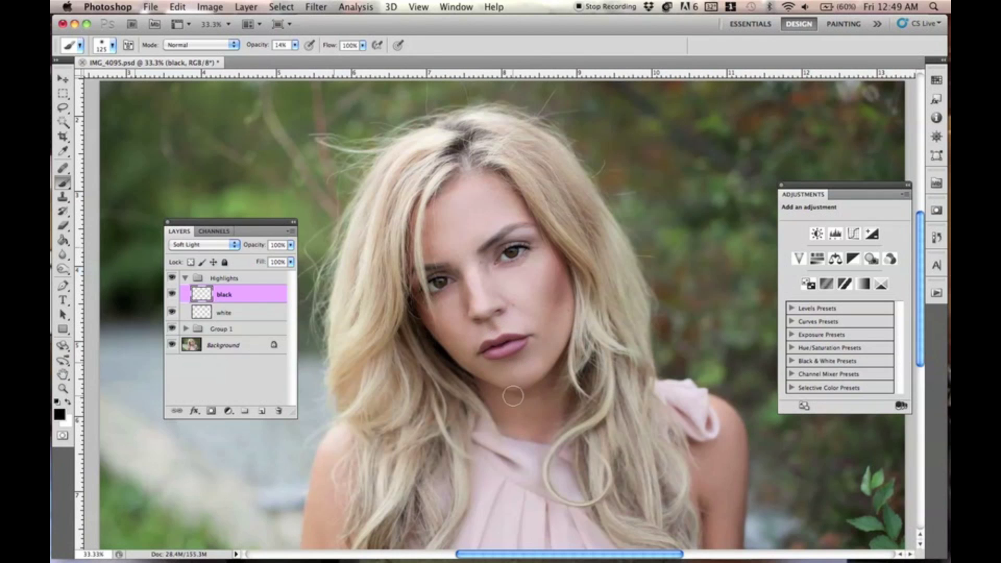
key("bracketright")
key("bracketright")
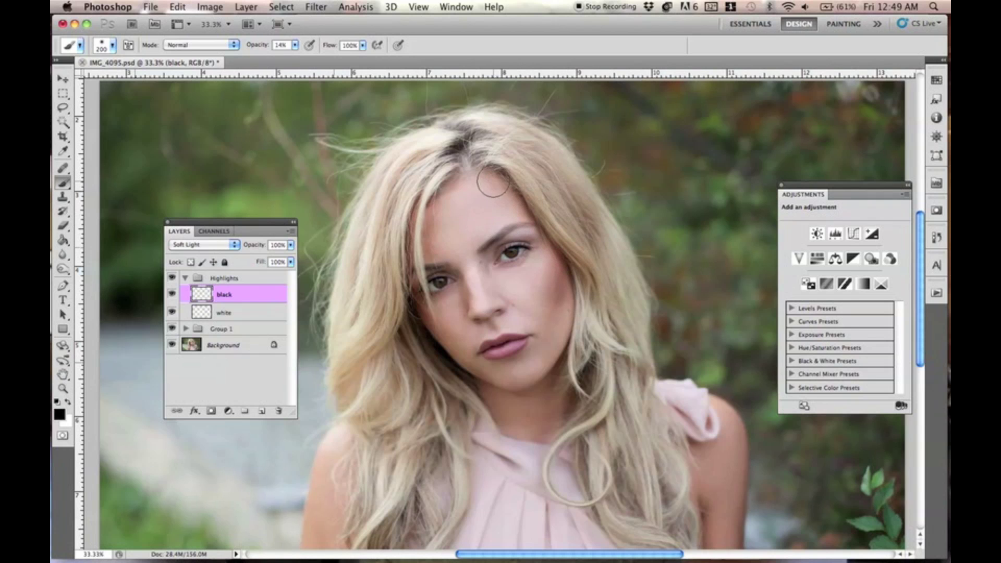
left_click_drag(459, 297, 436, 304)
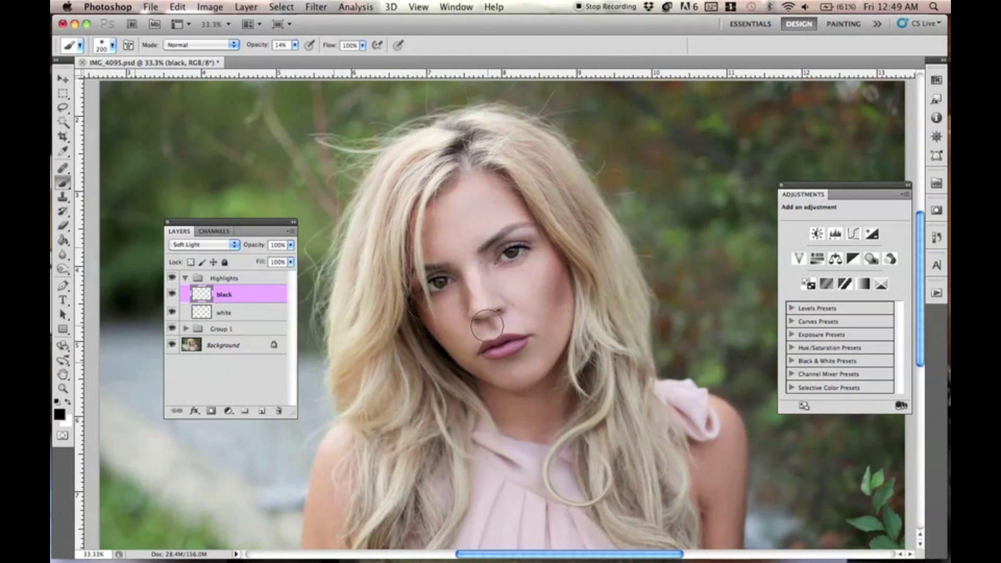
Reduce the brush to 70 px and return to the white layer with white as the foreground color.
key("bracketleft")
key("bracketleft")
key("bracketleft")
key("bracketleft")
key("bracketleft")
key("bracketleft")
key("bracketleft")
left_click(257, 316)
key("x")
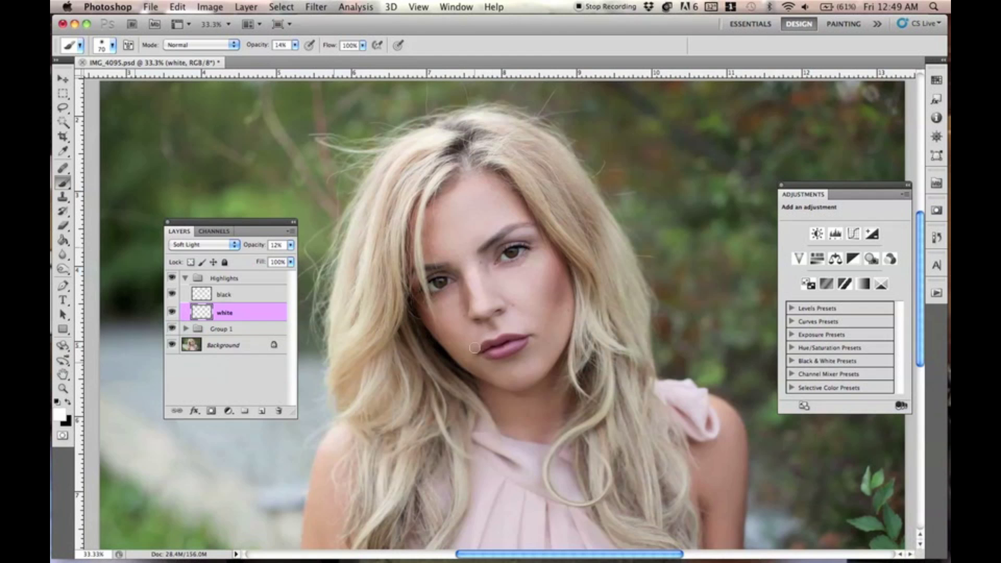
Paint subtle white highlights around both eyes on the white layer at 11% brush opacity.
key("super+plus")
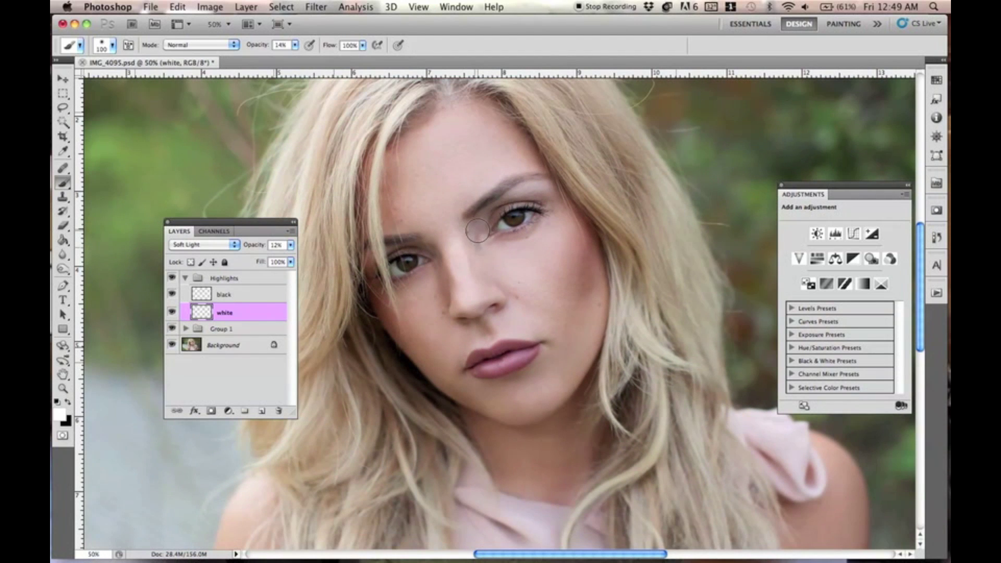
key("bracketright")
key("bracketright")
key("1")
key("1")
key("bracketleft")
key("bracketleft")
mouse_move(505, 223)
left_mouse_down()
mouse_move(530, 214)
mouse_move(504, 231)
left_mouse_up()
mouse_move(394, 276)
left_mouse_down()
mouse_move(424, 262)
mouse_move(394, 279)
left_mouse_up()
Brighten the inner corner of the hair-side eye at 33% brush opacity and slightly raise the white layer's opacity.
key("3")
left_click_drag(420, 257, 427, 259)
left_click_drag(258, 246, 264, 247)
key("super+minus")
Shade around both eyes in black on the black layer with a 90 px brush at 11% opacity.
left_click(228, 297)
key("x")
key("bracketright")
key("bracketright")
key("bracketright")
key("bracketleft")
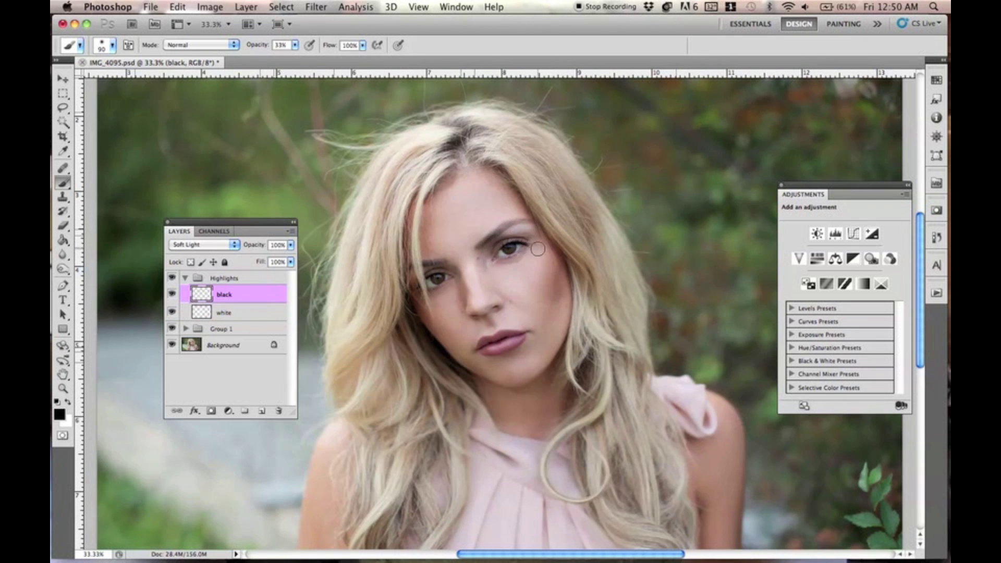
key("super+equal")
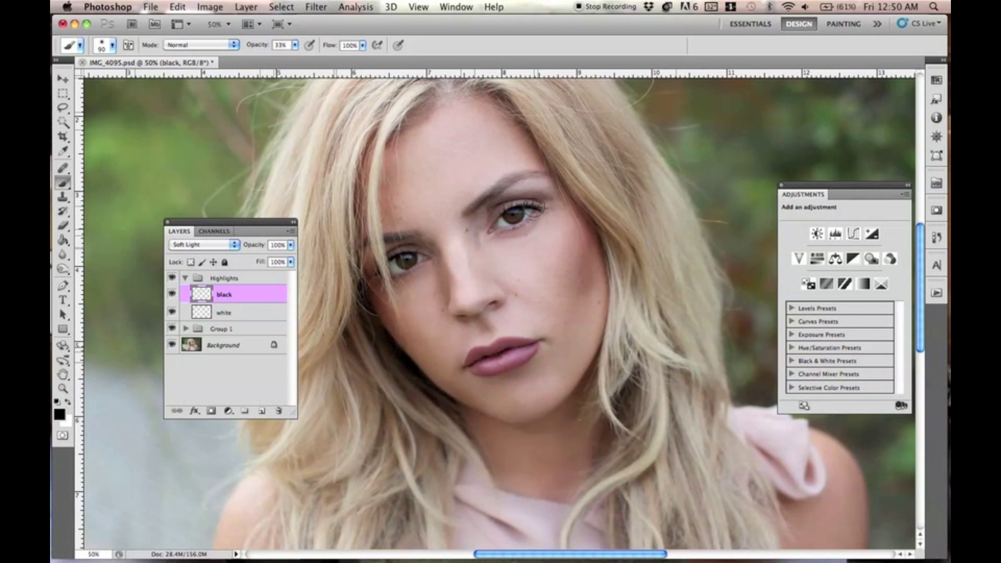
key("1")
key("1")
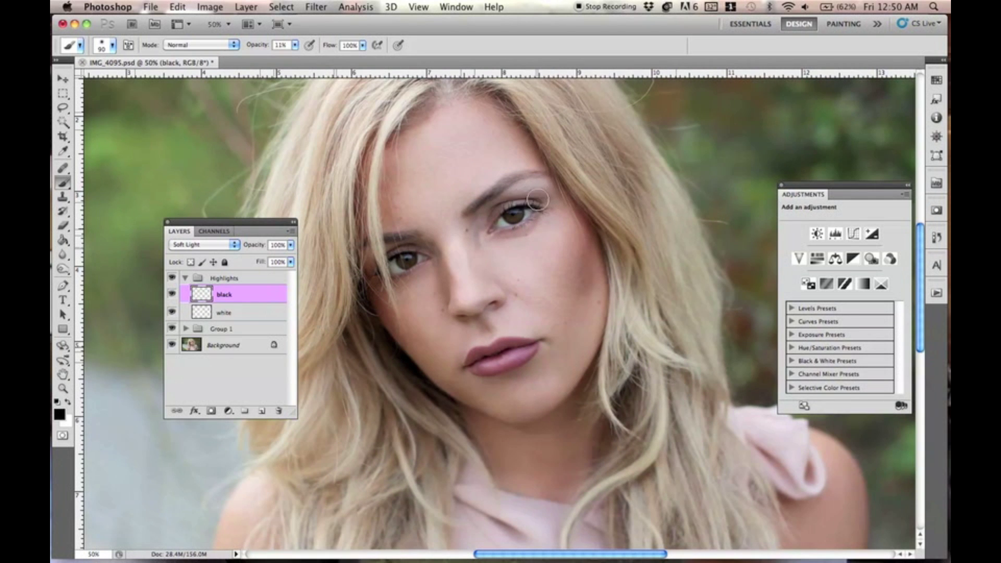
mouse_move(493, 201)
left_mouse_down()
mouse_move(559, 199)
mouse_move(518, 214)
mouse_move(537, 198)
left_mouse_up()
mouse_move(388, 271)
left_mouse_down()
mouse_move(405, 245)
mouse_move(385, 260)
left_mouse_up()
key("x")
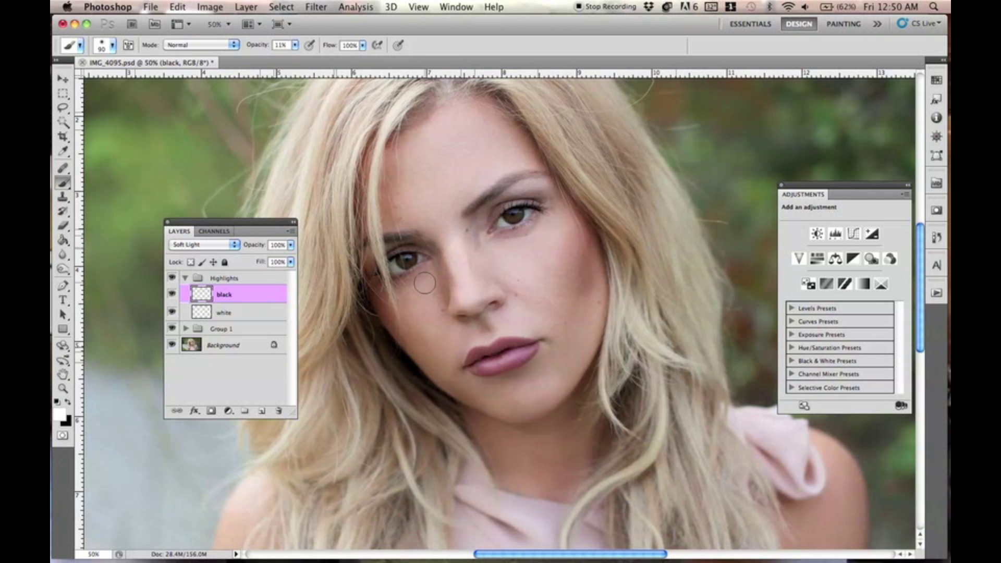
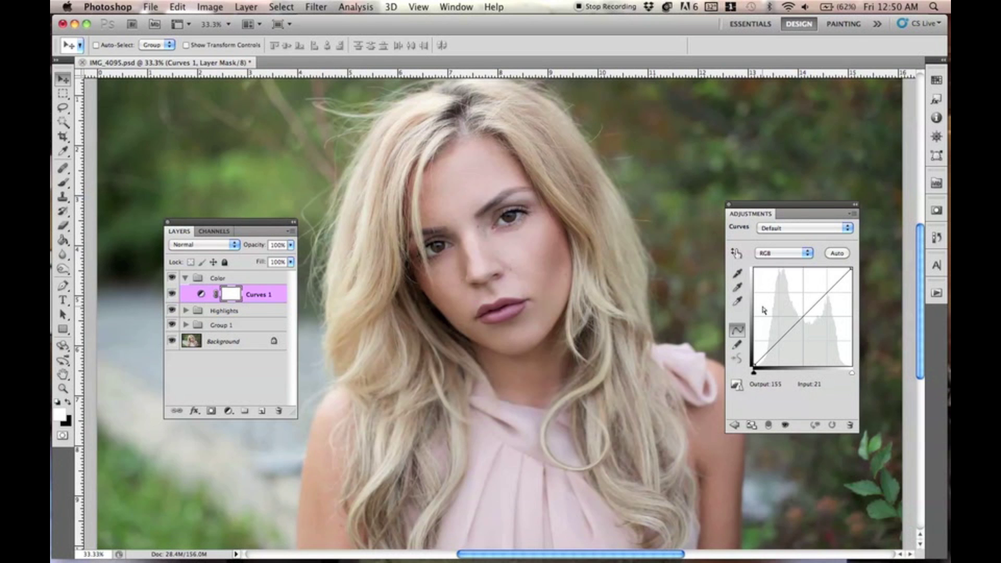
Shape a gentle S-curve on the Curves layer, with the shadow point at input 60, output 54 and the highlight point at input 158, output 173.
left_click_drag(777, 346, 774, 342)
left_click_drag(813, 305, 814, 299)
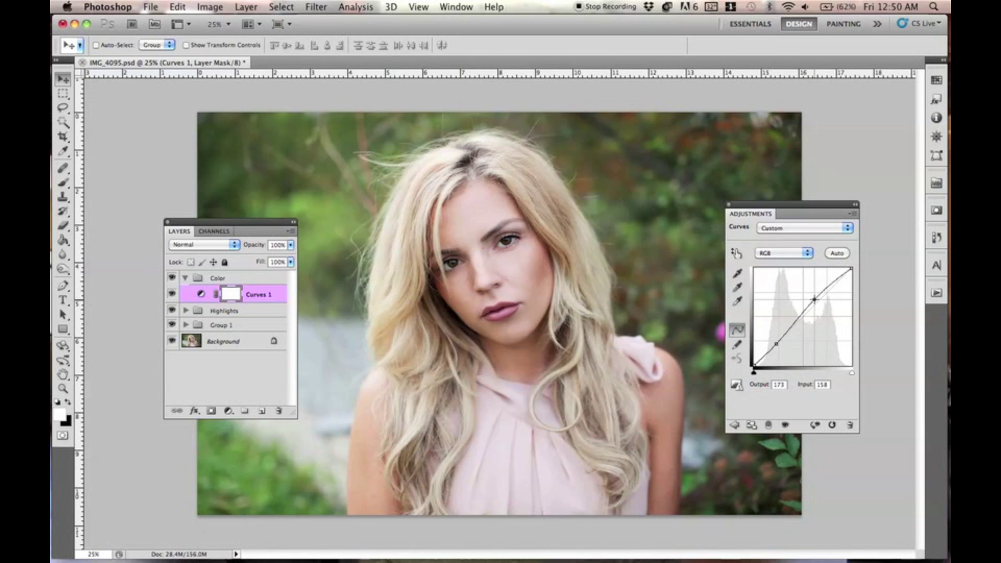
left_click_drag(776, 344, 777, 344)
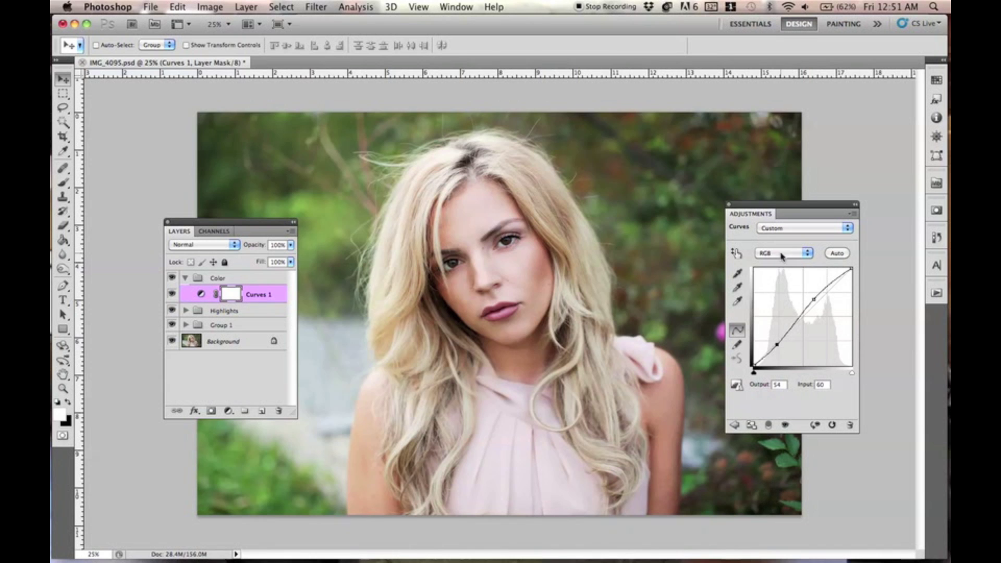
left_click_drag(764, 208, 741, 205)
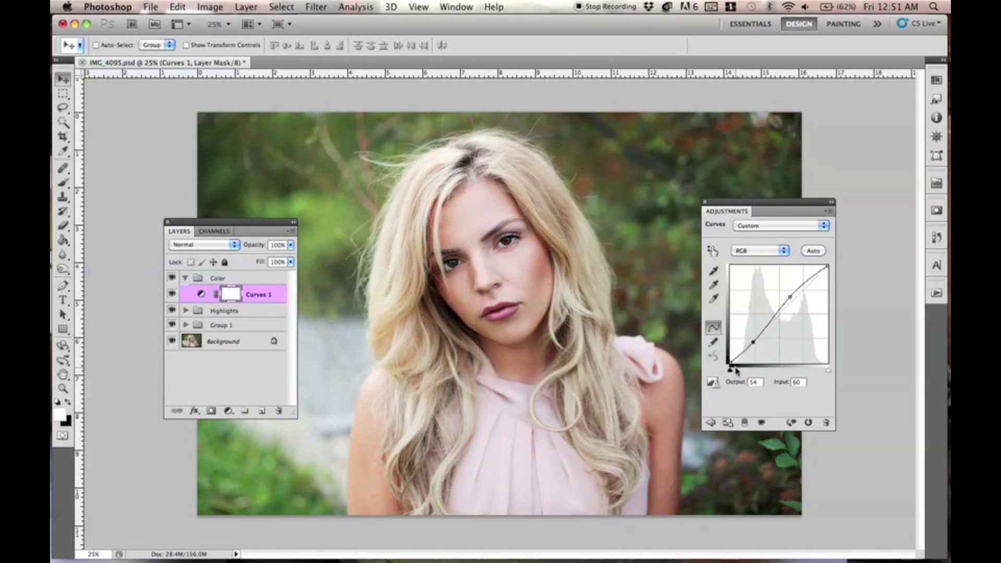
Lift the curve's black point, lower its white point slightly, and set the shadow point to 60/57 and the highlight point to 157/182.
mouse_move(730, 363)
left_mouse_down()
mouse_move(716, 342)
mouse_move(718, 360)
left_mouse_up()
left_click(752, 343)
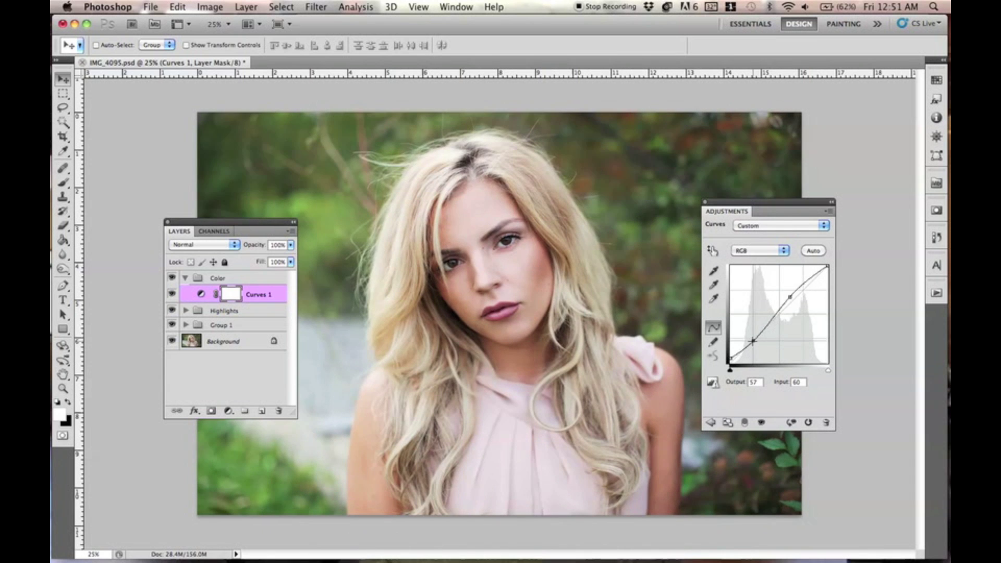
left_click(791, 297)
left_click_drag(791, 298, 789, 294)
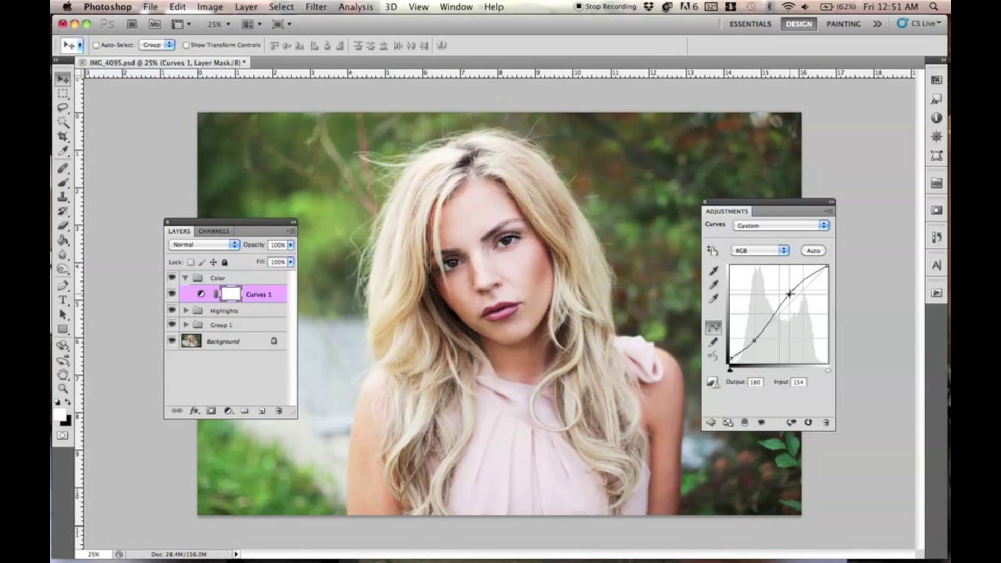
left_click_drag(828, 266, 789, 294)
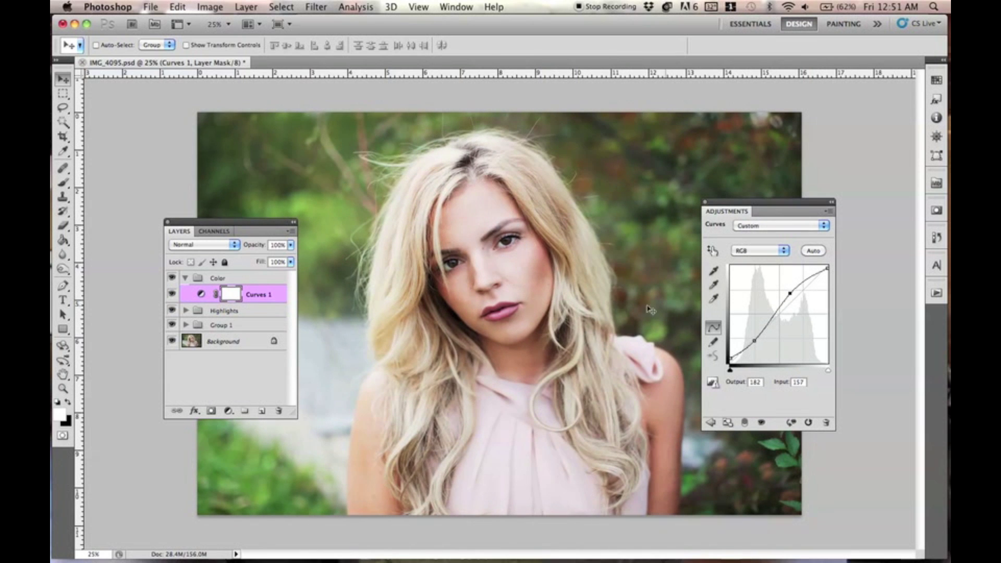
Compare the portrait with and without the Curves adjustment.
left_click(173, 294)
left_click(172, 295)
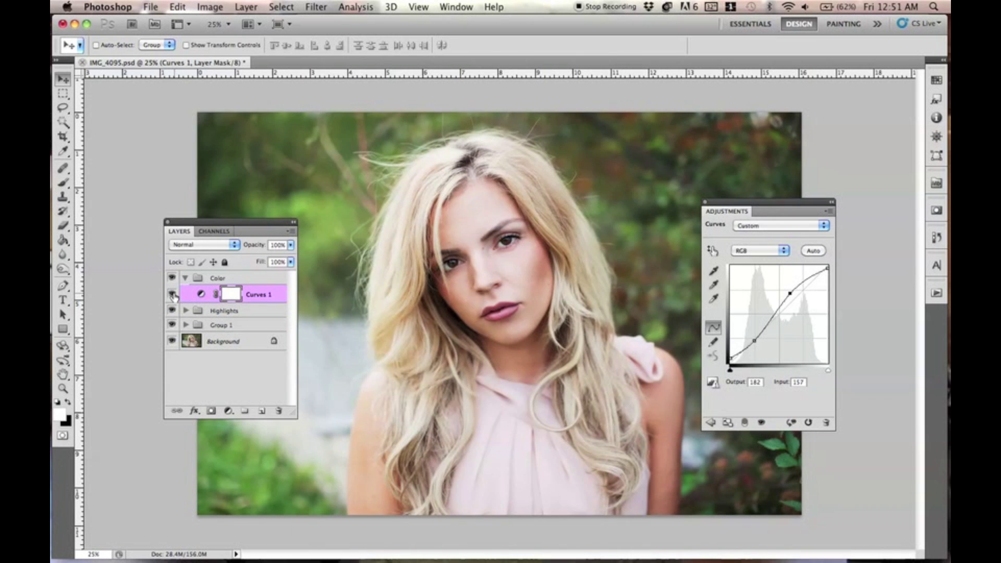
left_click(172, 295)
left_click(173, 295)
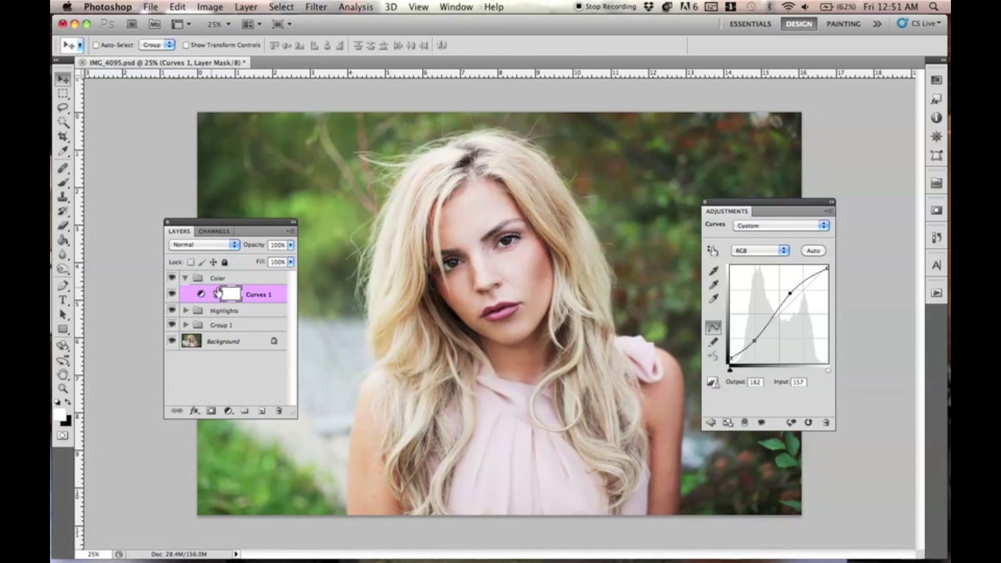
Add a Selective Color adjustment layer above the Curves layer in the Color group.
left_click(249, 7)
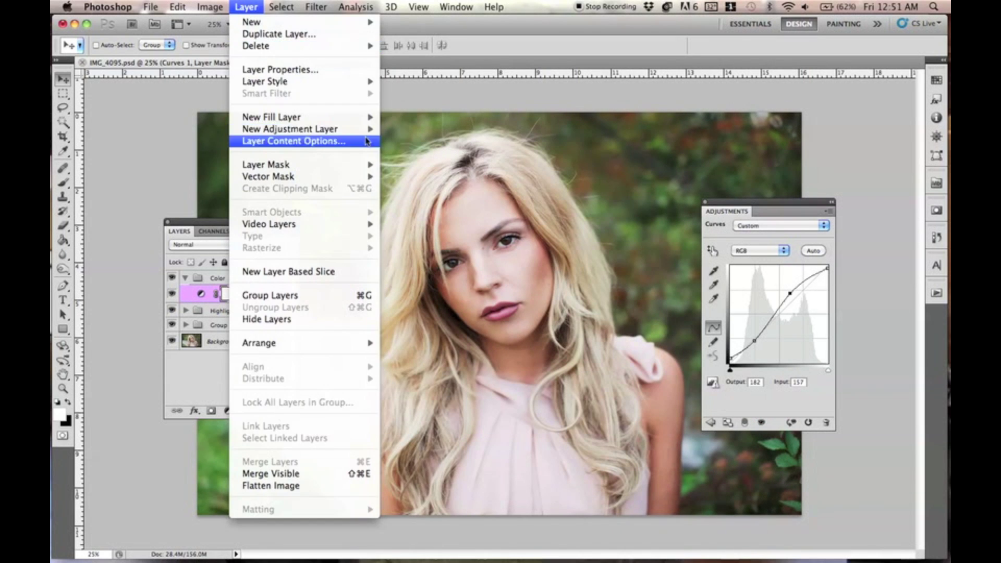
mouse_move(373, 130)
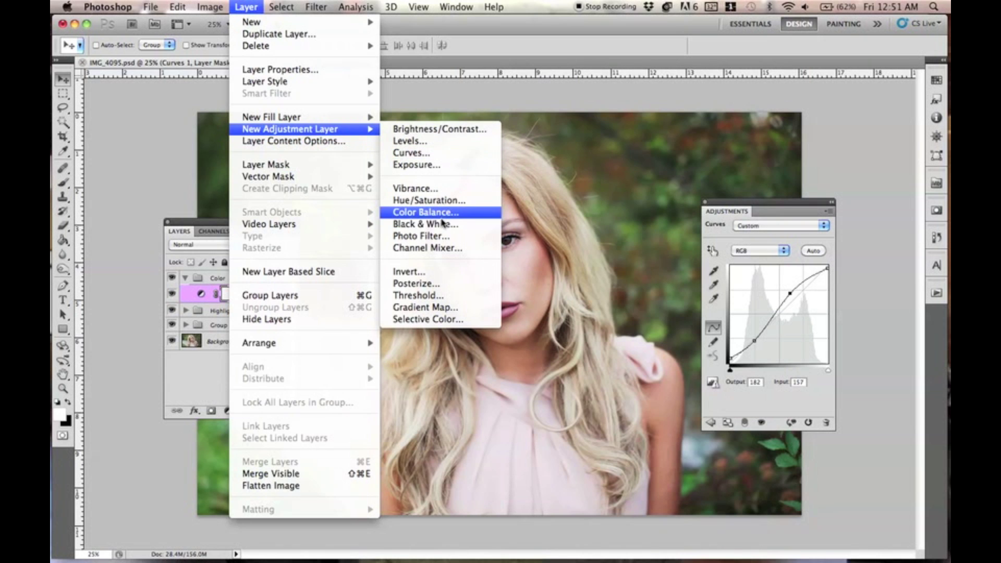
left_click(426, 319)
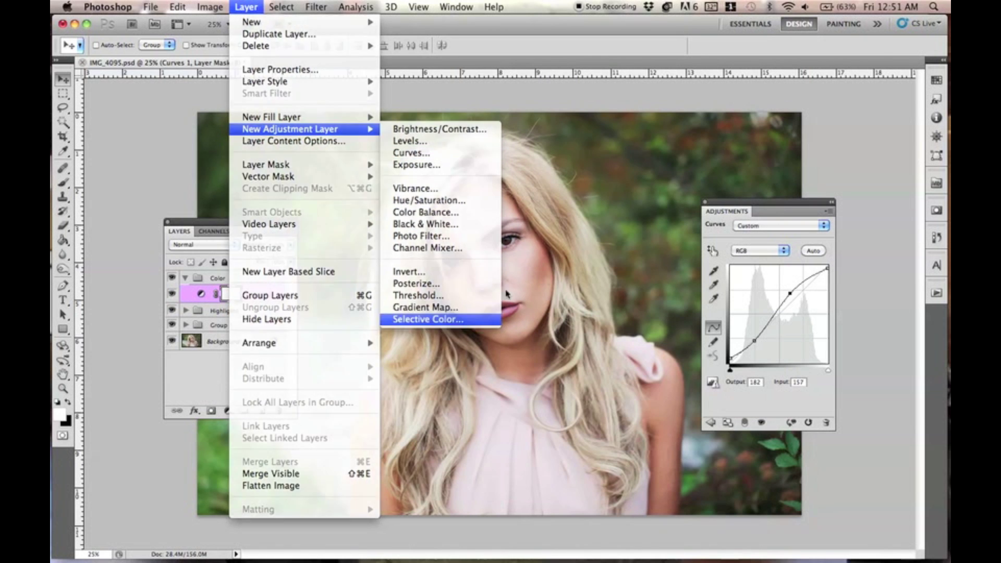
left_click(603, 246)
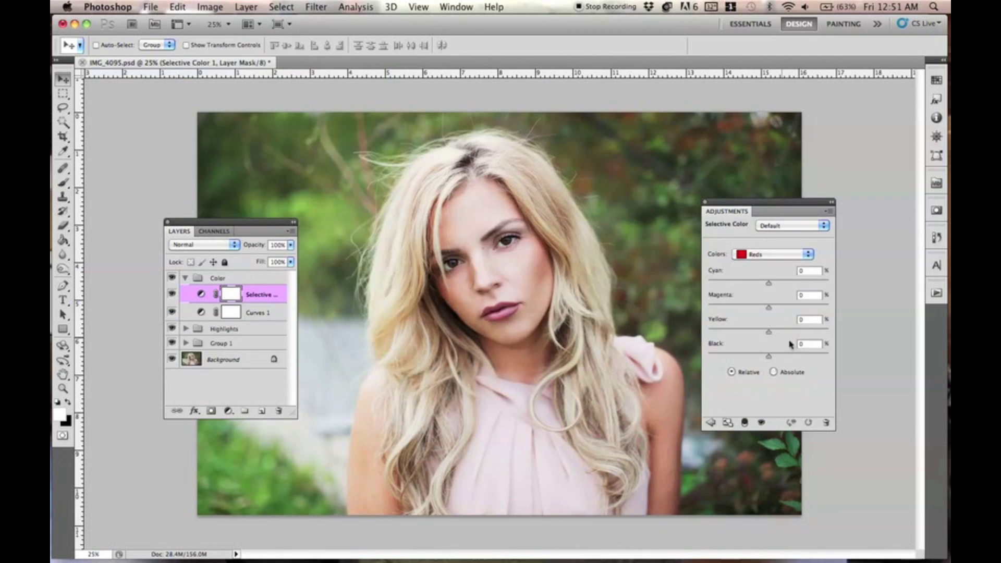
For the Yellows in Selective Color, set magenta to +1, yellow to +9 and black to +15.
left_click(766, 256)
left_click(768, 265)
left_click_drag(768, 332, 719, 344)
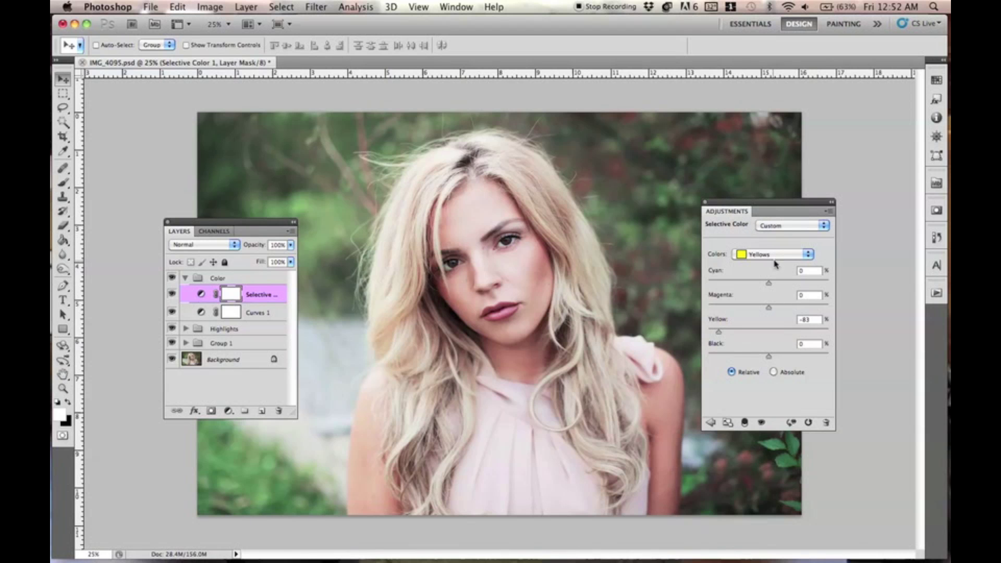
left_click_drag(768, 307, 809, 330)
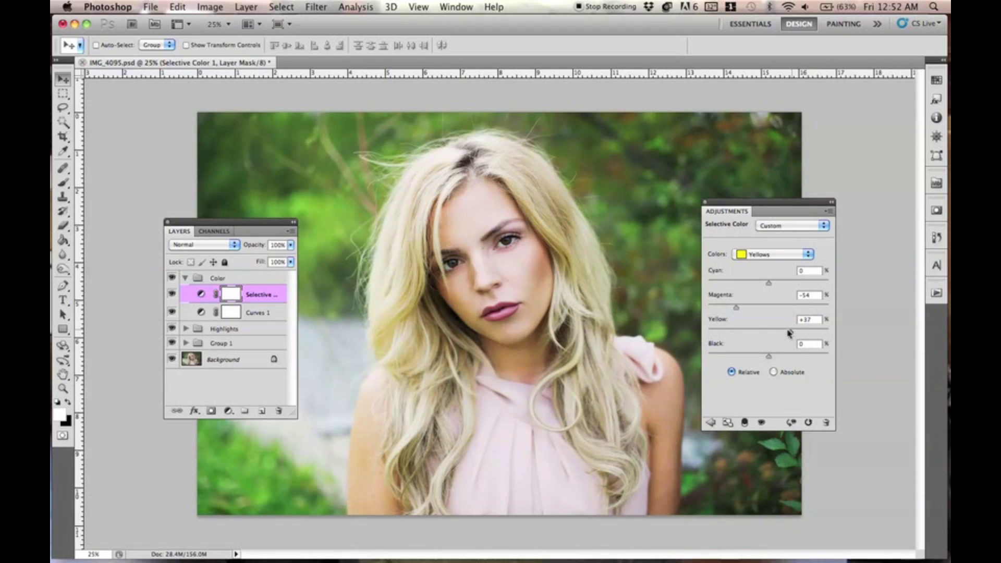
left_click_drag(743, 308, 779, 360)
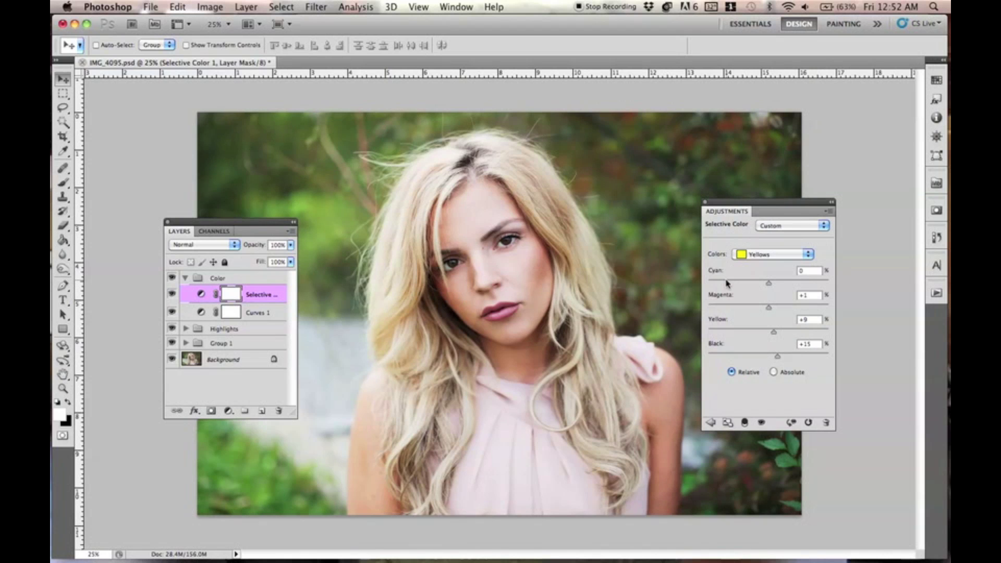
left_click_drag(738, 284, 767, 275)
For the Neutrals in Selective Color, set cyan to -4, magenta to +4 and yellow to +2.
left_click(762, 259)
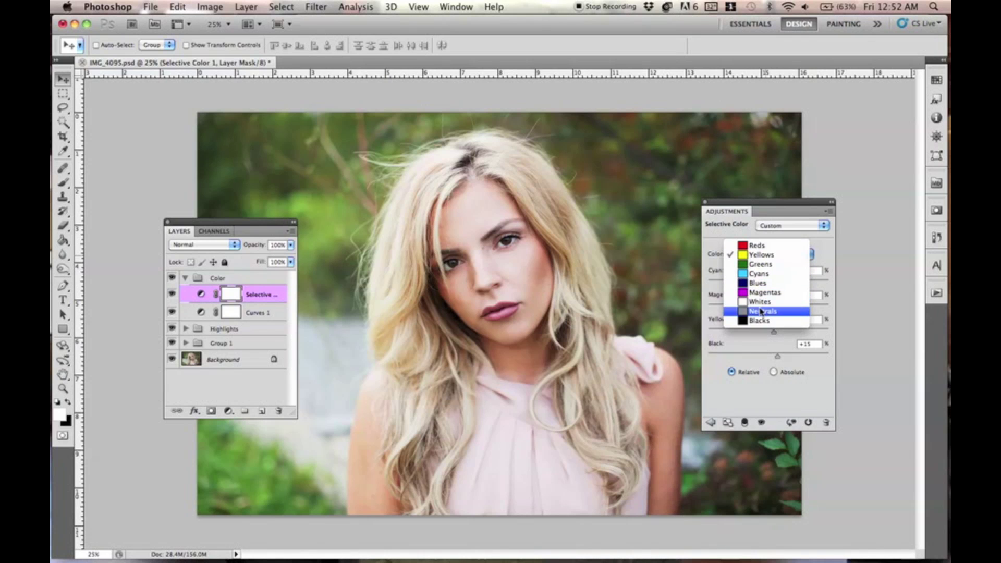
left_click(761, 311)
left_click_drag(769, 333, 769, 287)
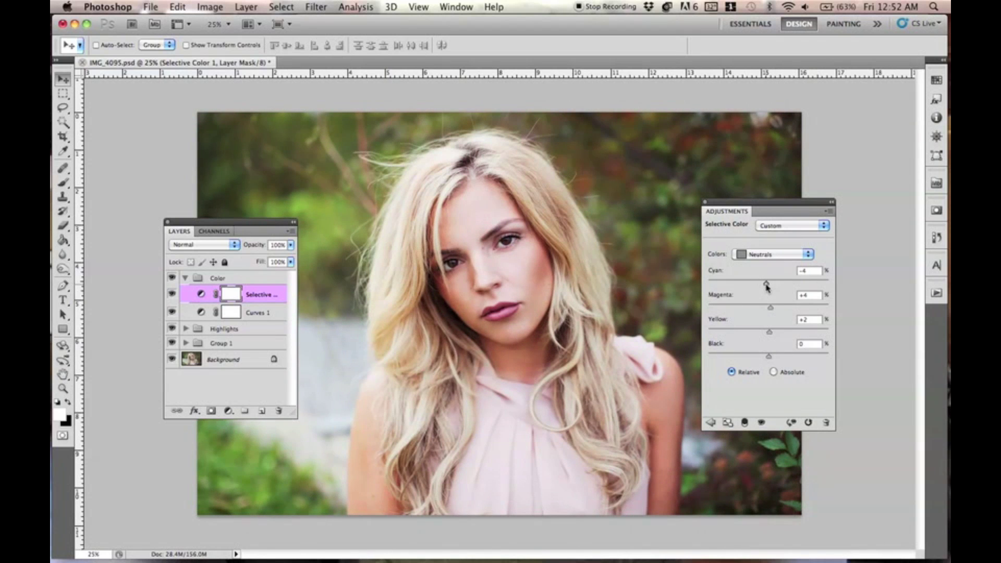
left_click_drag(766, 357, 770, 357)
For the Blacks in Selective Color, set magenta to +2 and yellow to -12, leaving cyan at 0.
left_click(757, 254)
left_click(762, 264)
left_click(766, 256)
left_click(766, 255)
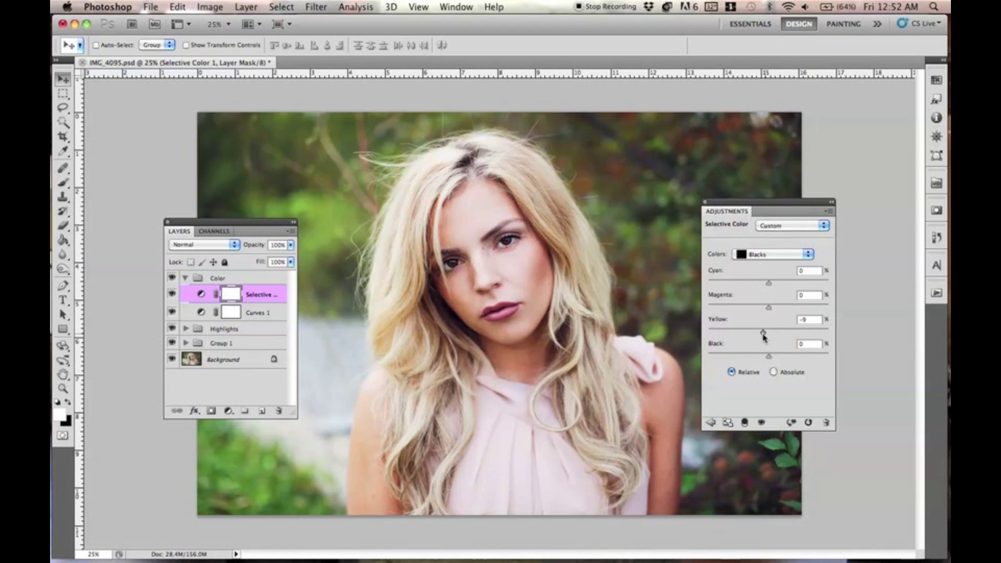
left_click_drag(757, 333, 775, 308)
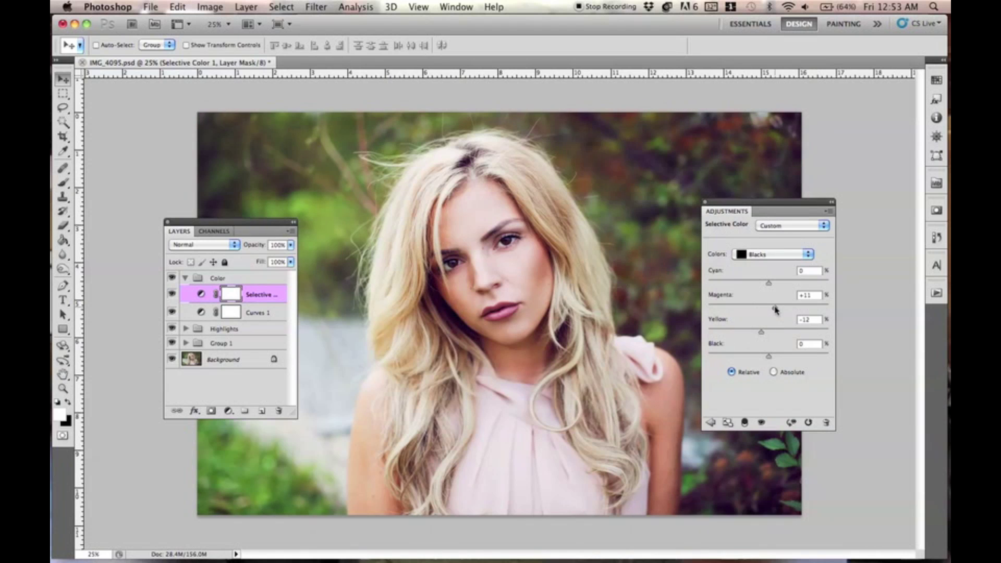
left_click_drag(768, 309, 770, 309)
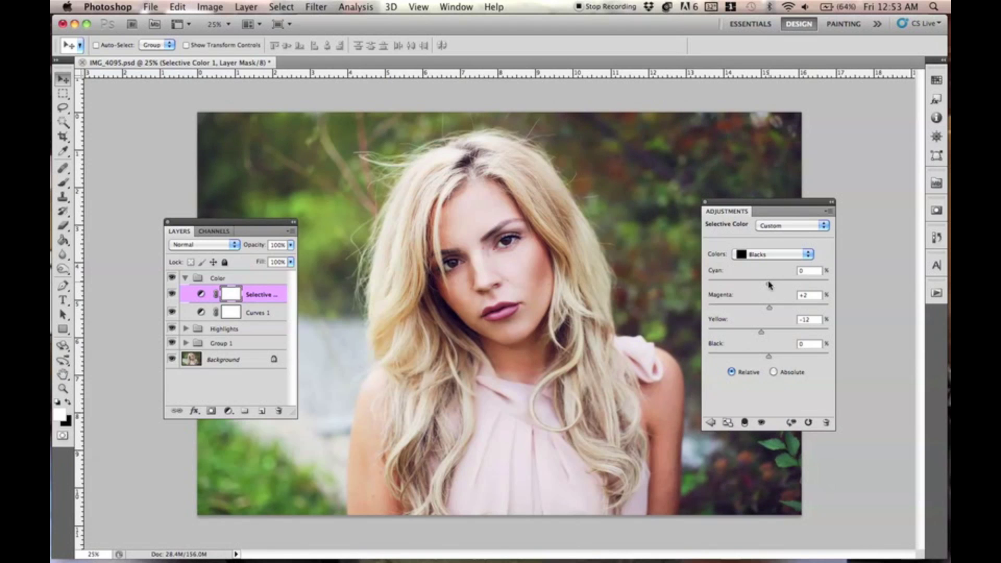
mouse_move(776, 285)
left_mouse_down()
mouse_move(757, 284)
mouse_move(769, 287)
left_mouse_up()
Add a Hue/Saturation adjustment layer above the Selective Color layer and set its saturation to -100.
left_click(245, 7)
mouse_move(363, 133)
left_click(428, 200)
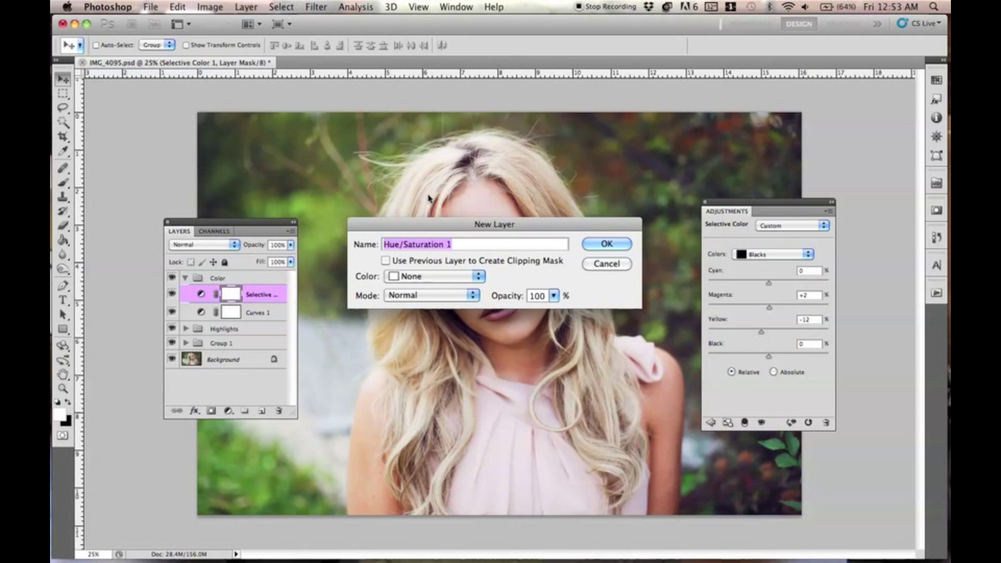
key("Escape")
left_click_drag(765, 308, 767, 307)
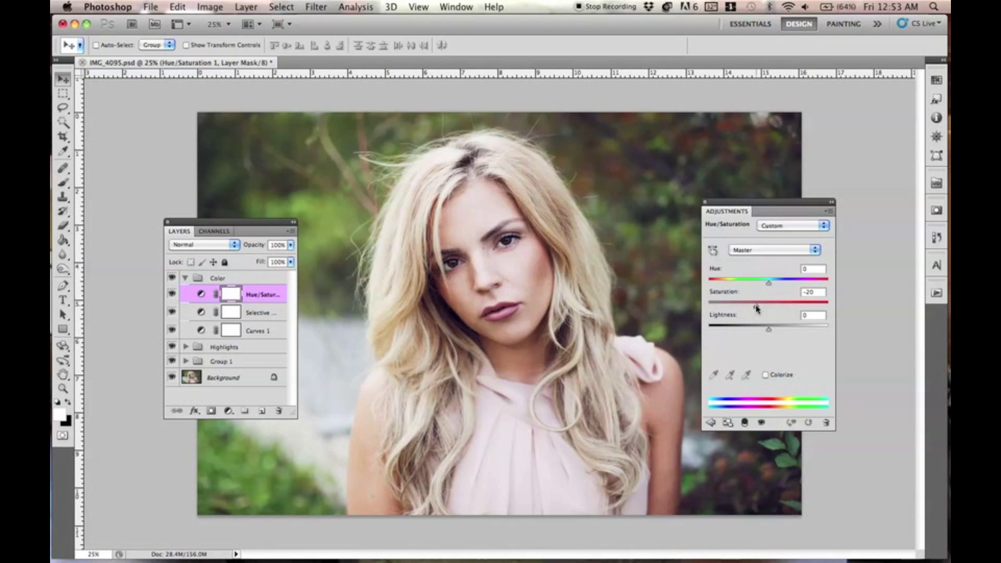
left_click_drag(755, 307, 754, 305)
left_click_drag(752, 307, 707, 307)
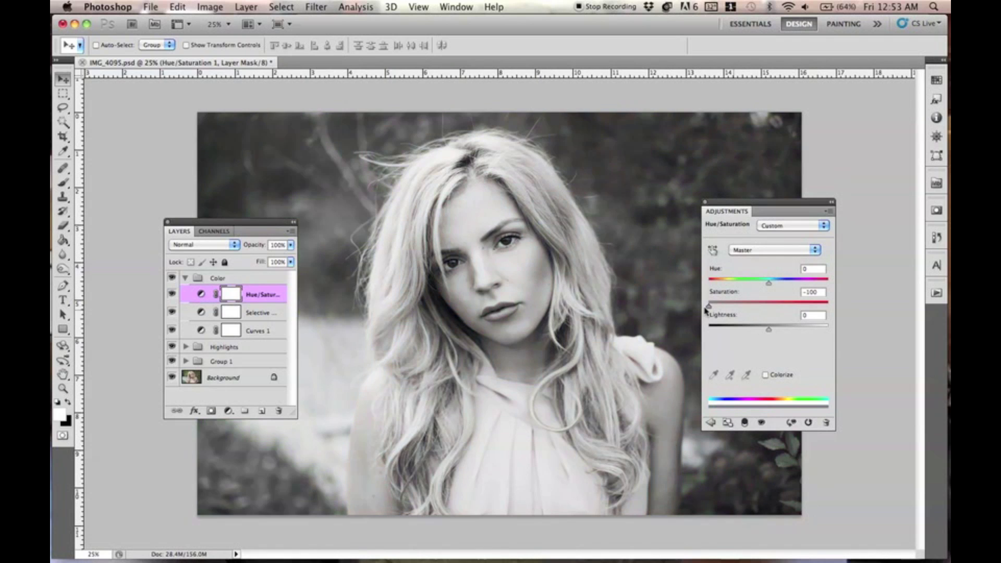
Blend the desaturated Hue/Saturation layer as Soft Light and lower its opacity to about 37%.
left_click(208, 247)
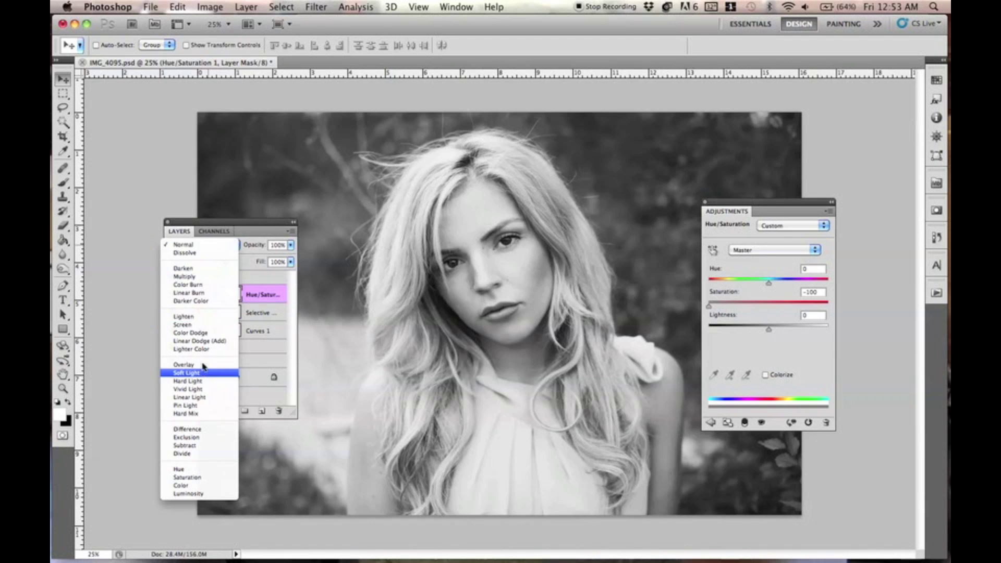
left_click(204, 367)
left_click_drag(254, 247, 216, 252)
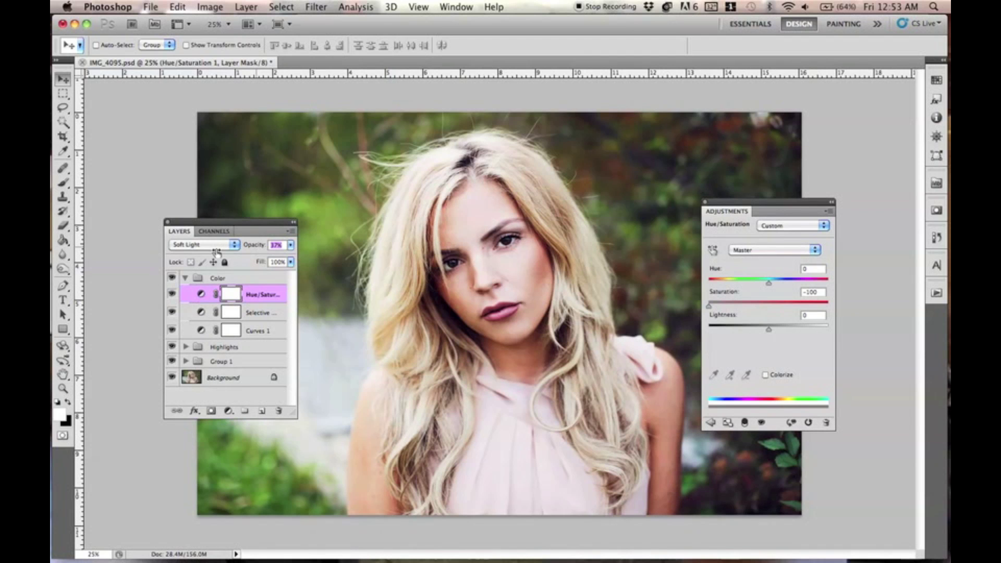
left_click(266, 140)
Add a second Hue/Saturation adjustment layer at the top of the Color group and set its saturation to -18.
left_click(252, 7)
mouse_move(360, 131)
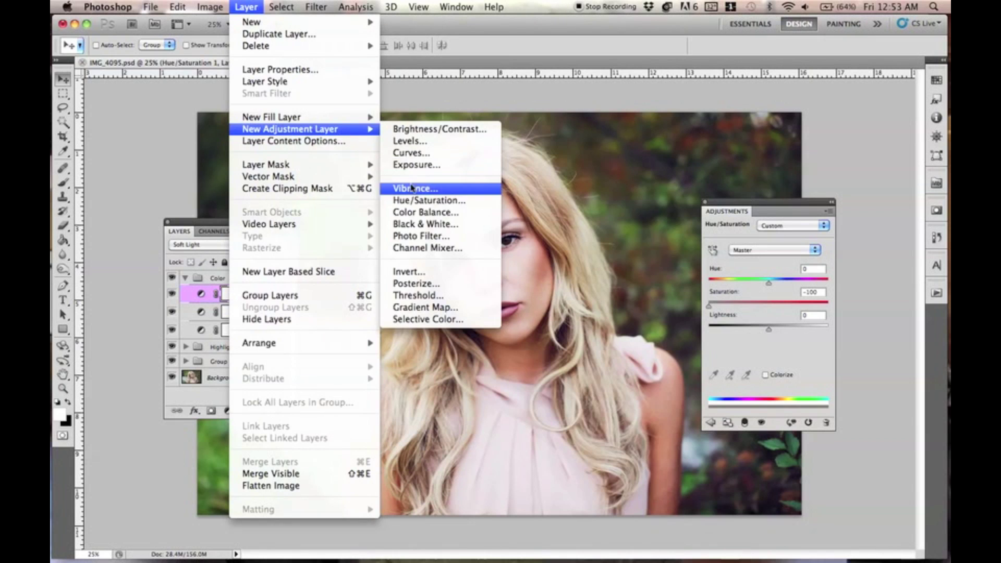
left_click(394, 200)
left_click(600, 242)
left_click_drag(768, 305, 756, 311)
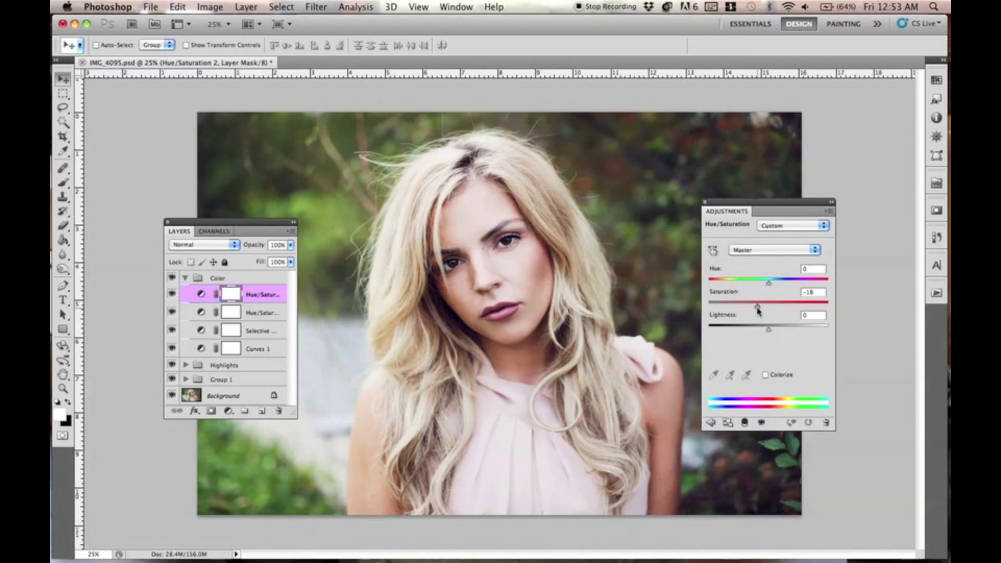
left_click_drag(759, 311, 757, 311)
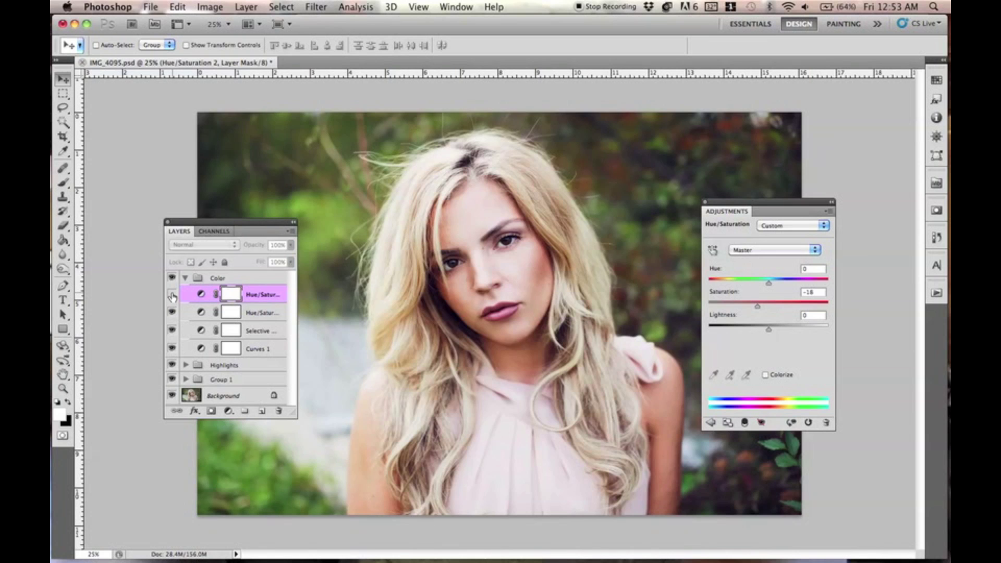
left_click(260, 7)
mouse_move(312, 129)
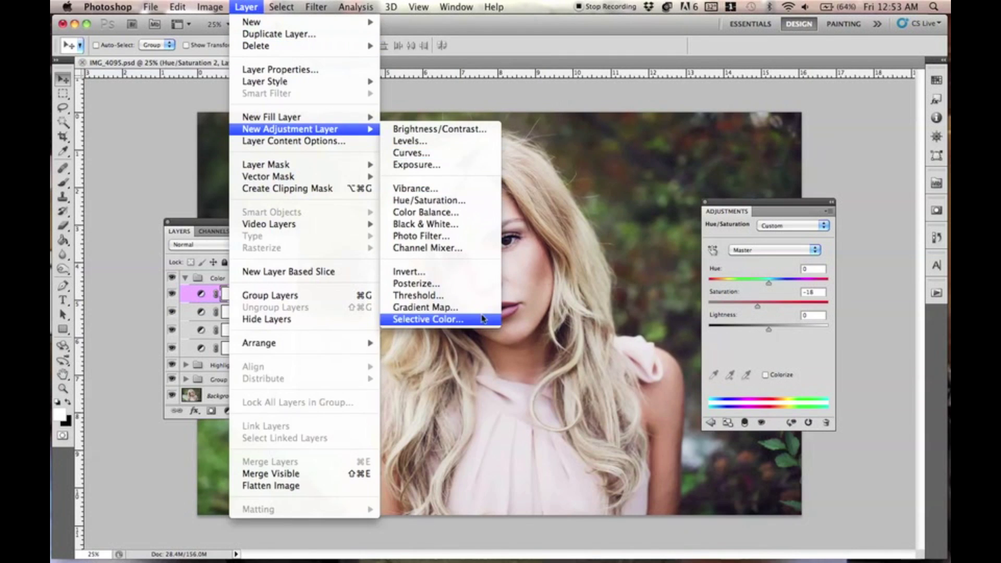
key("Escape")
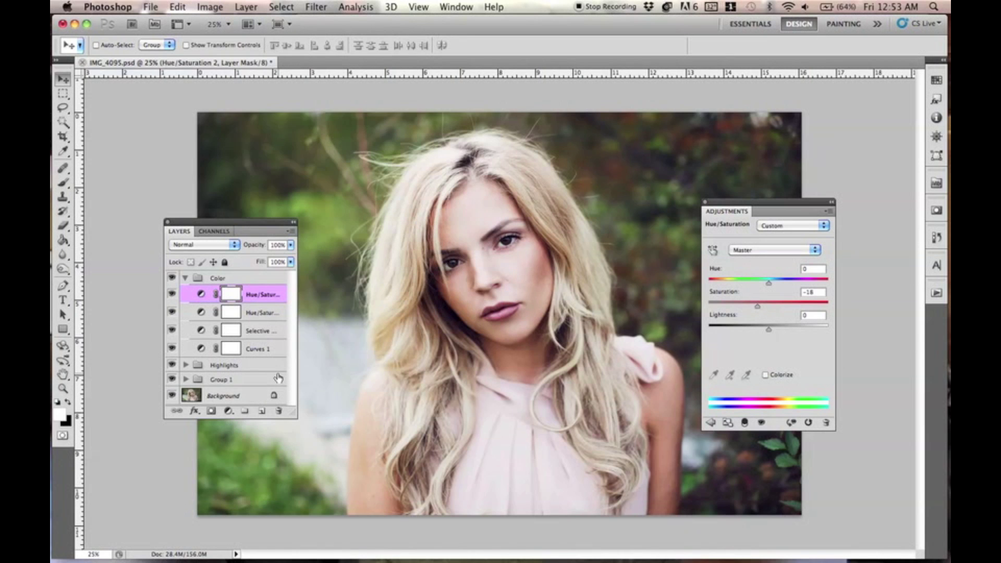
Add a white-to-transparent Gradient Fill layer and reposition the linear gradient over the lower part of the photo.
left_click(229, 411)
left_click(240, 395)
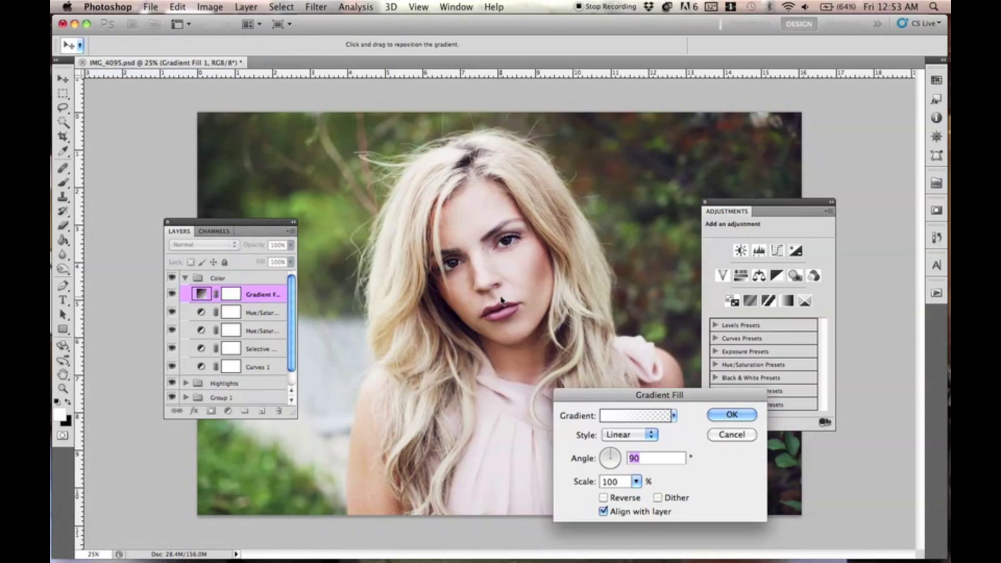
left_click_drag(501, 300, 462, 419)
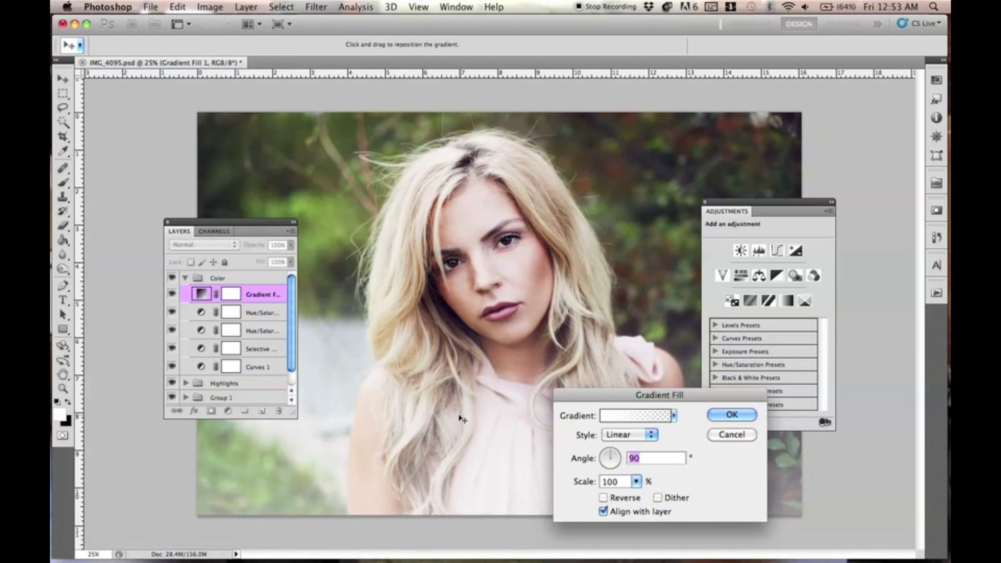
Make the white Gradient Fill radial at 130% scale, place its glow over the upper-left background and lower the layer's opacity to 31%.
left_click(630, 435)
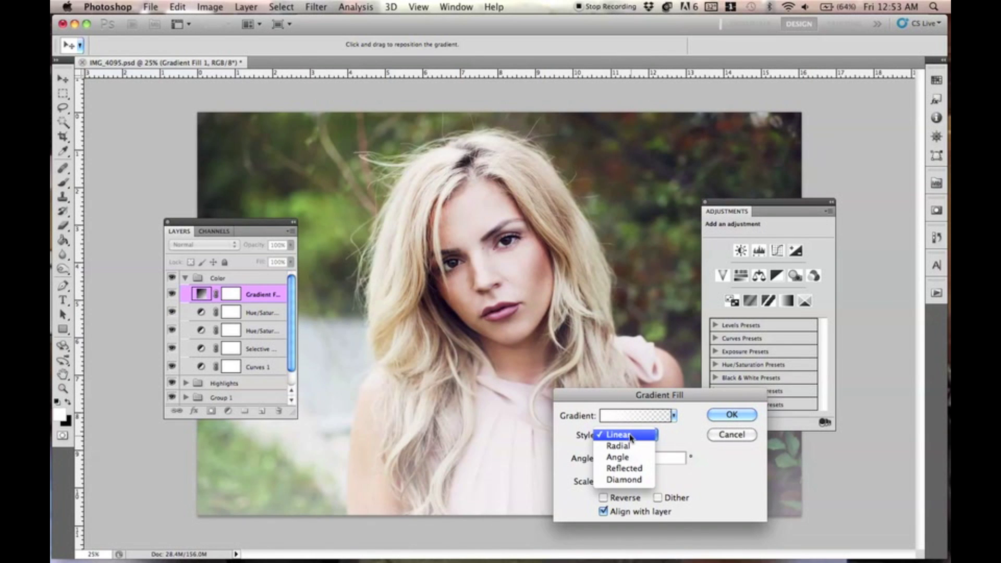
left_click(617, 446)
left_click_drag(542, 386, 452, 269)
left_click_drag(636, 481, 659, 498)
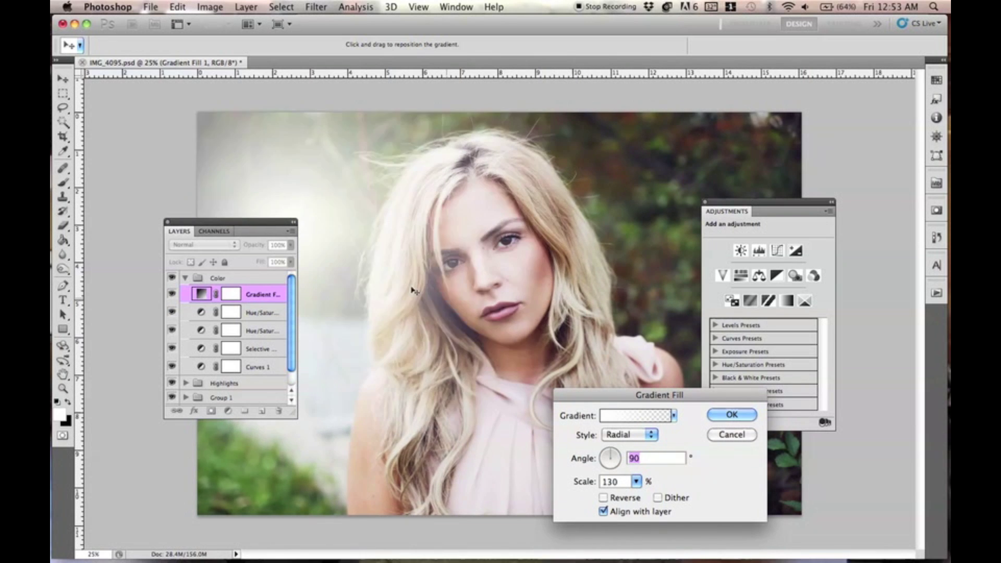
left_click_drag(414, 291, 411, 302)
left_click(732, 414)
left_click_drag(259, 246, 340, 274)
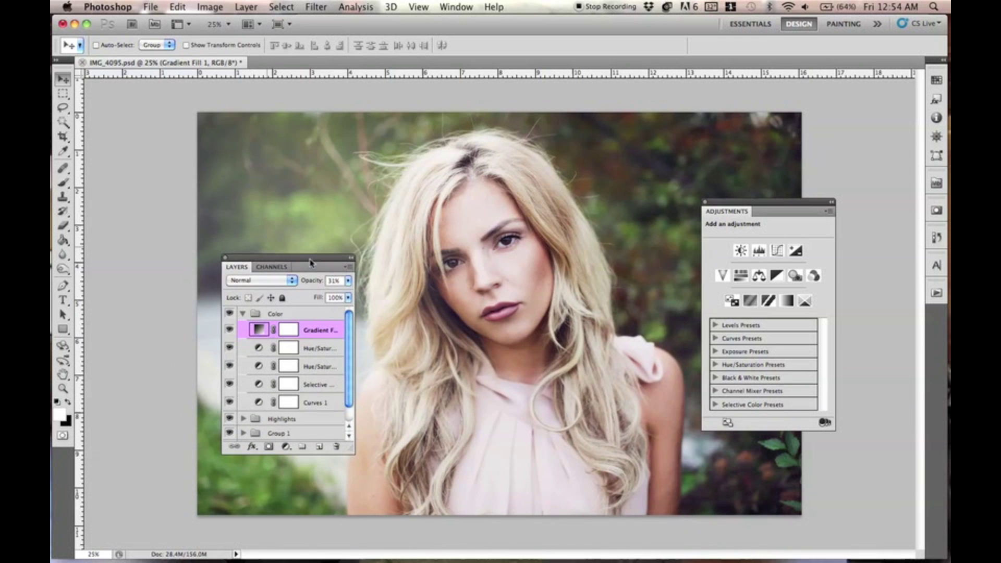
Duplicate the radial Gradient Fill layer and reposition the copy's glow over the background on the photo's right side.
double_click(257, 330)
key("Return")
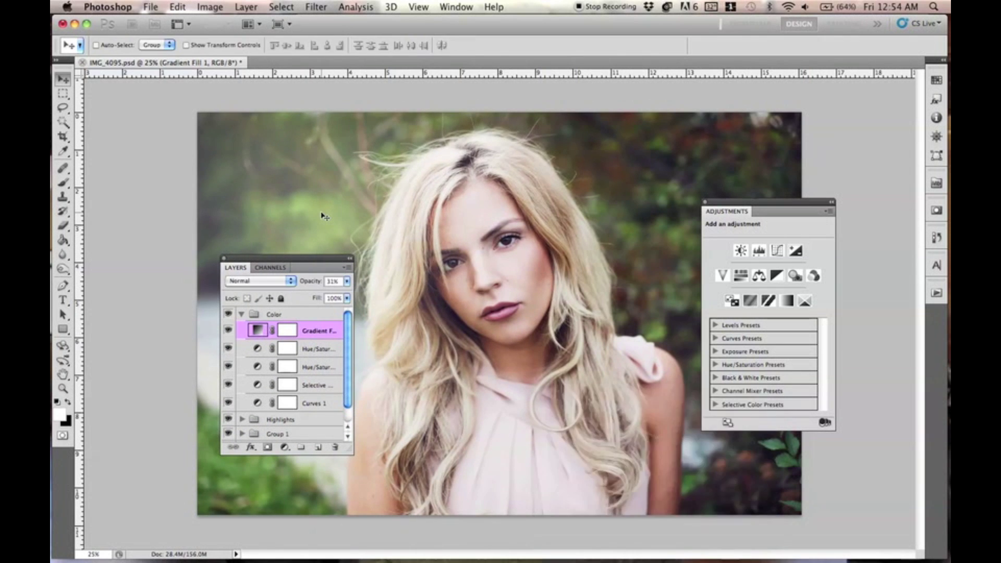
double_click(257, 329)
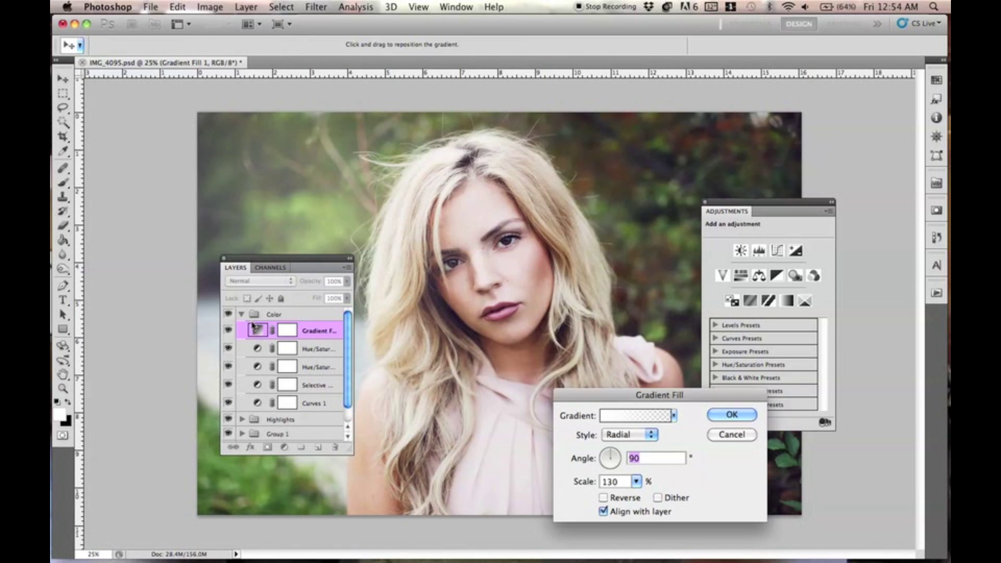
key("Return")
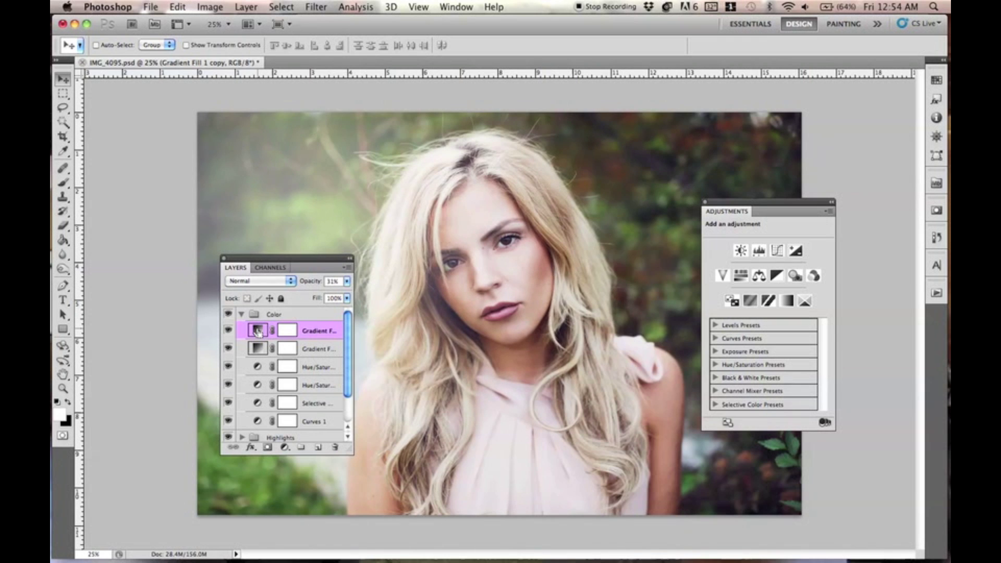
double_click(260, 334)
left_click_drag(583, 255, 558, 295)
Change the duplicated Gradient Fill's gradient to orange-to-transparent, keeping the Radial style.
left_click_drag(647, 394, 711, 304)
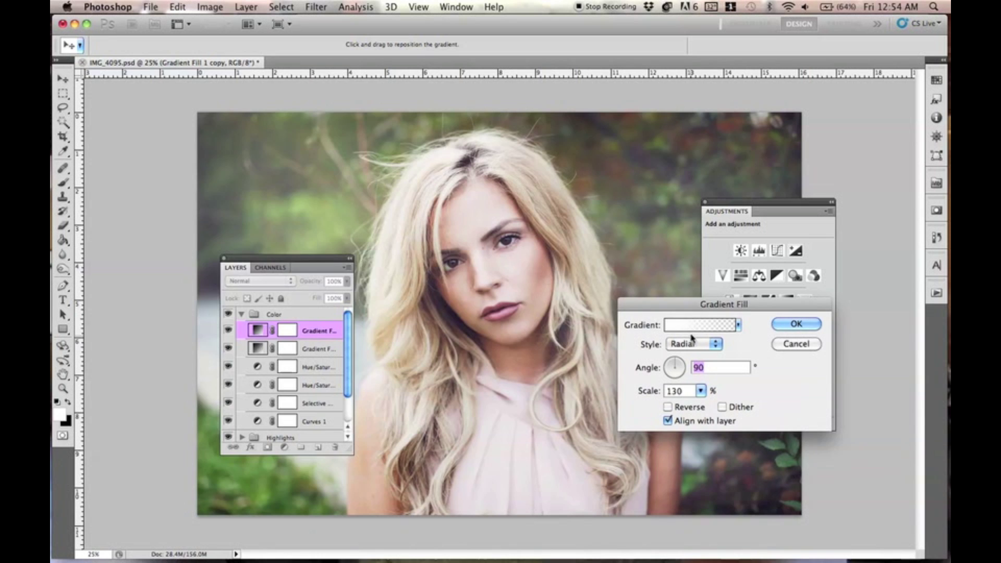
left_click(698, 325)
left_click(127, 260)
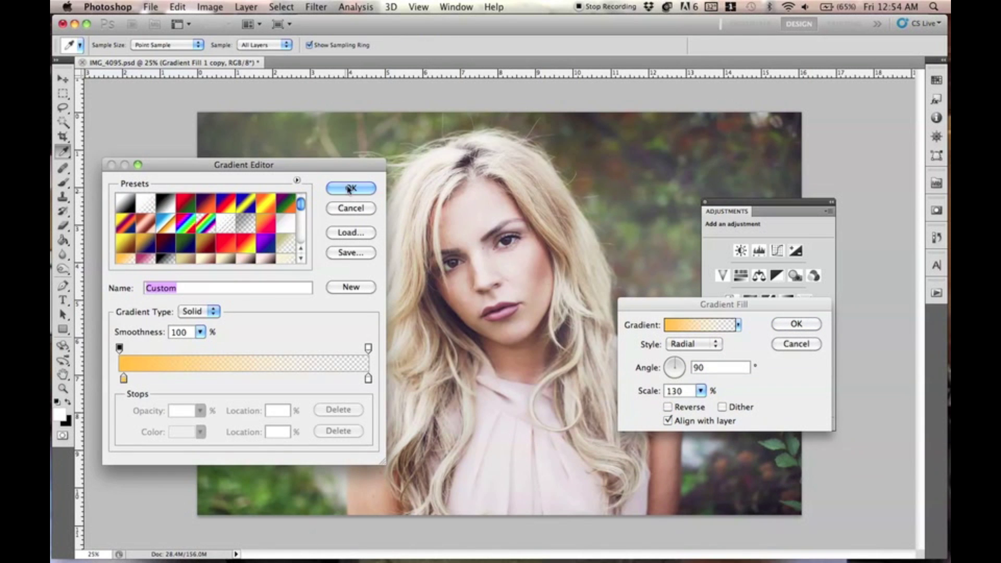
left_click(351, 188)
key("Return")
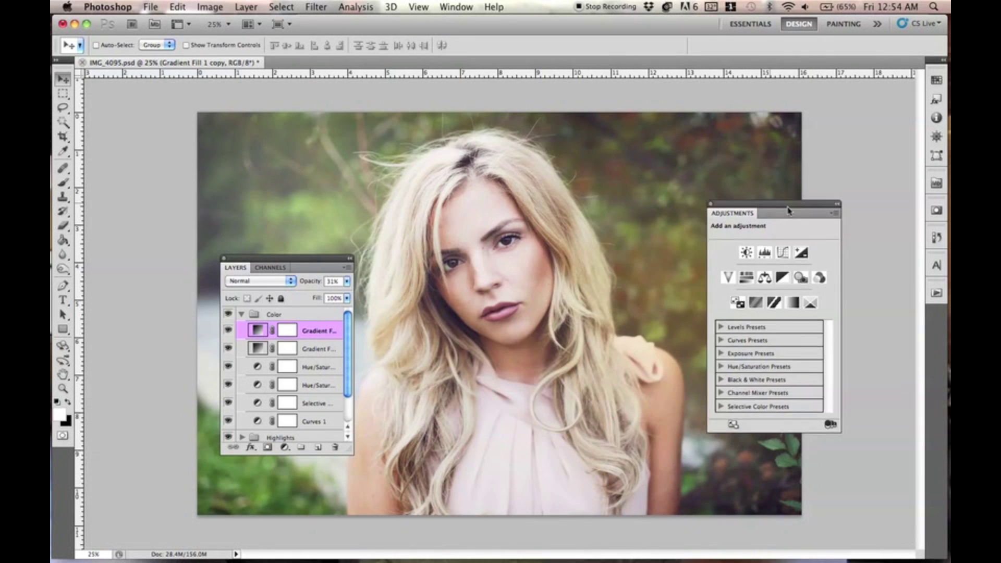
Blend the orange Gradient Fill copy as Overlay and lower its opacity to 21%.
left_click(250, 281)
left_click(245, 401)
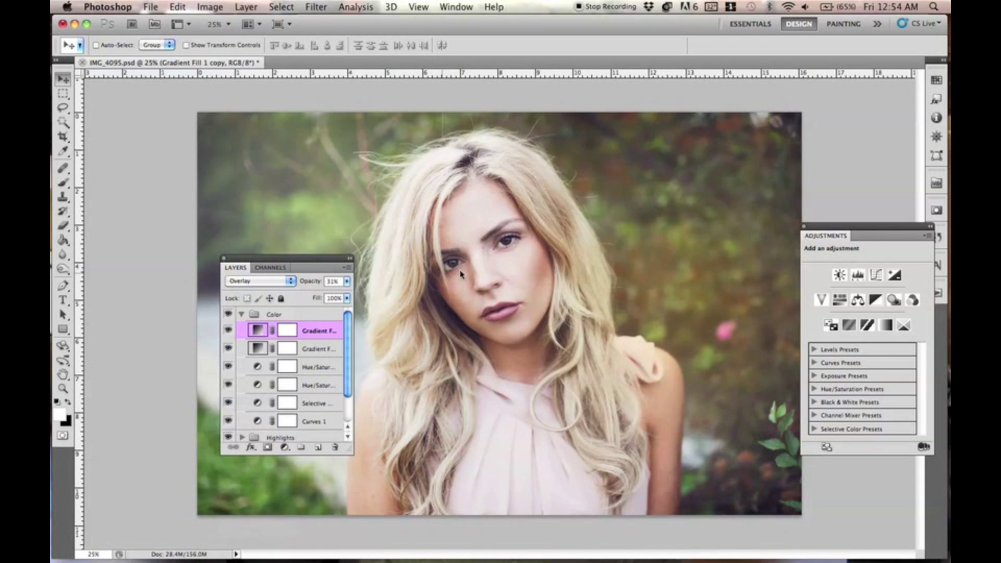
mouse_move(319, 285)
left_mouse_down()
mouse_move(303, 288)
mouse_move(313, 290)
left_mouse_up()
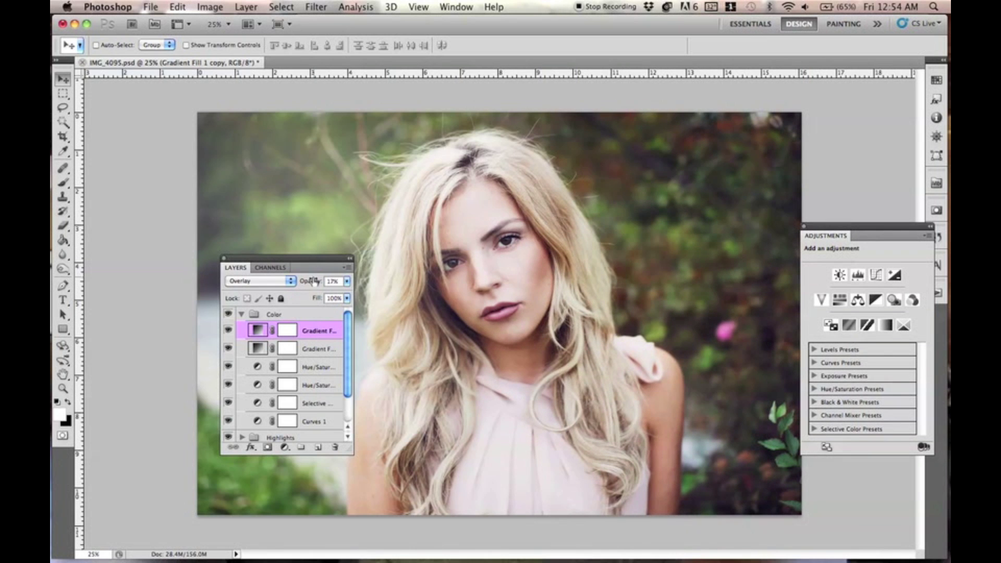
left_click_drag(312, 256, 339, 283)
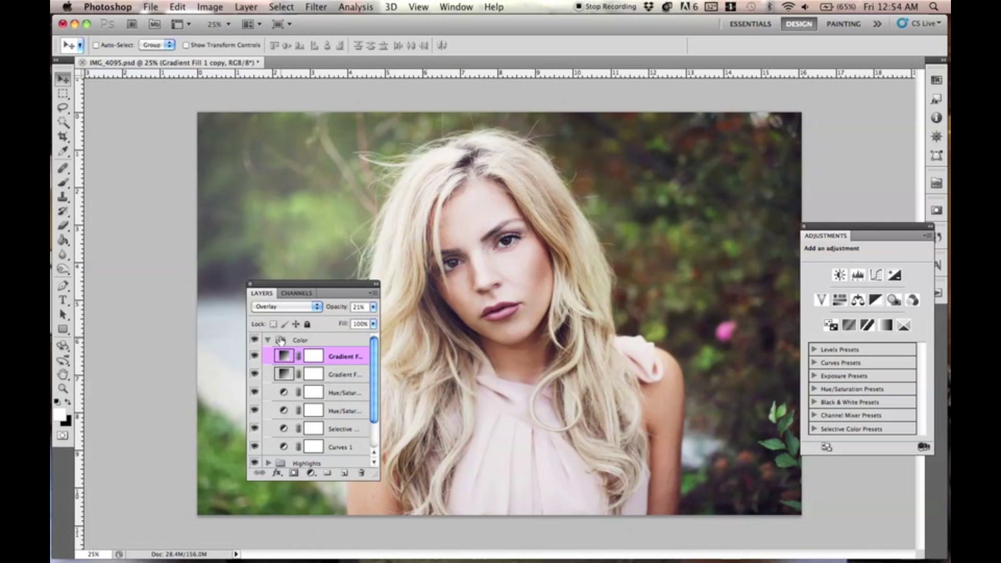
Duplicate the orange Overlay gradient, move its glow over the photo's left side and set the new layer's opacity to 11%.
key("super+j")
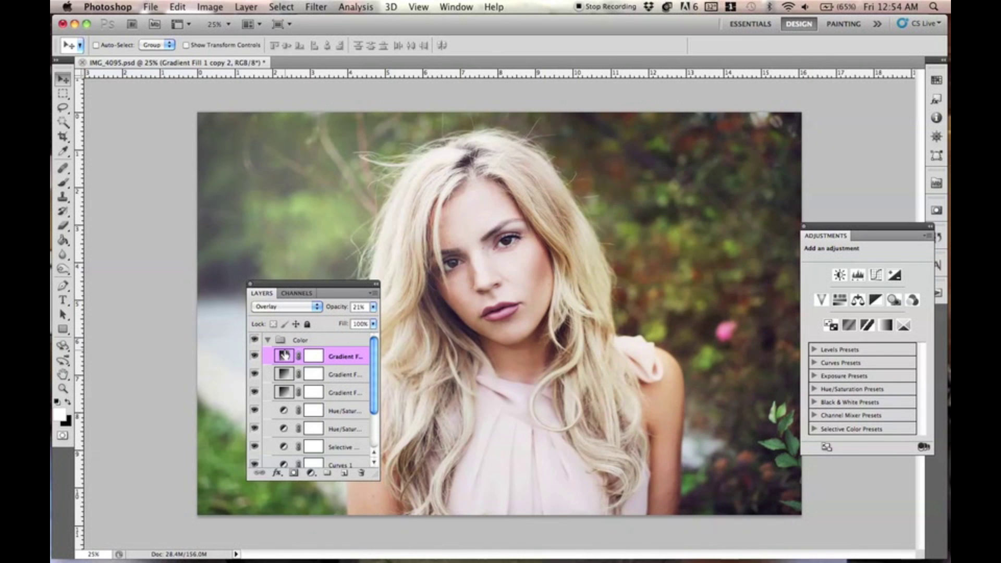
left_click_drag(313, 283, 435, 337)
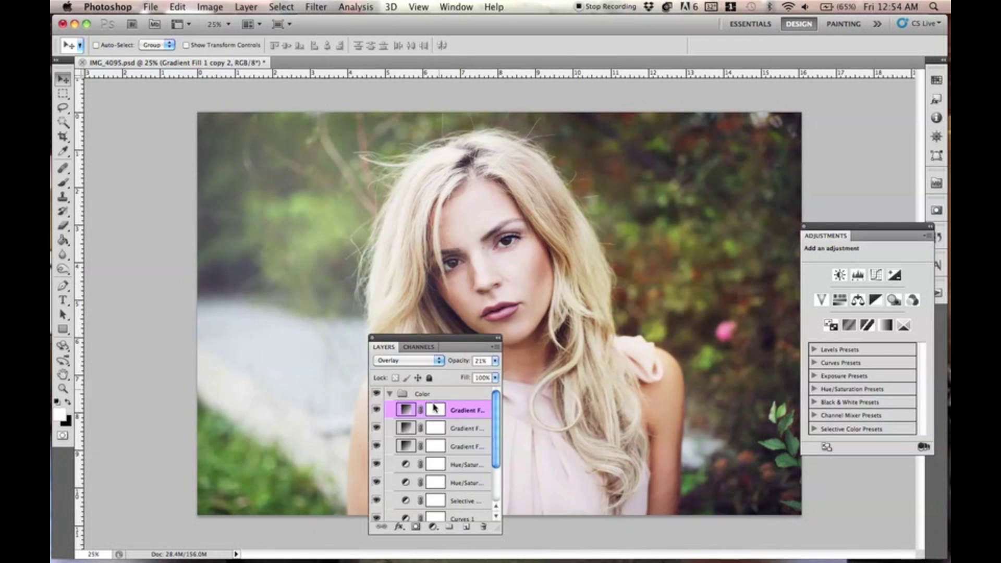
double_click(405, 409)
left_click_drag(449, 242, 555, 235)
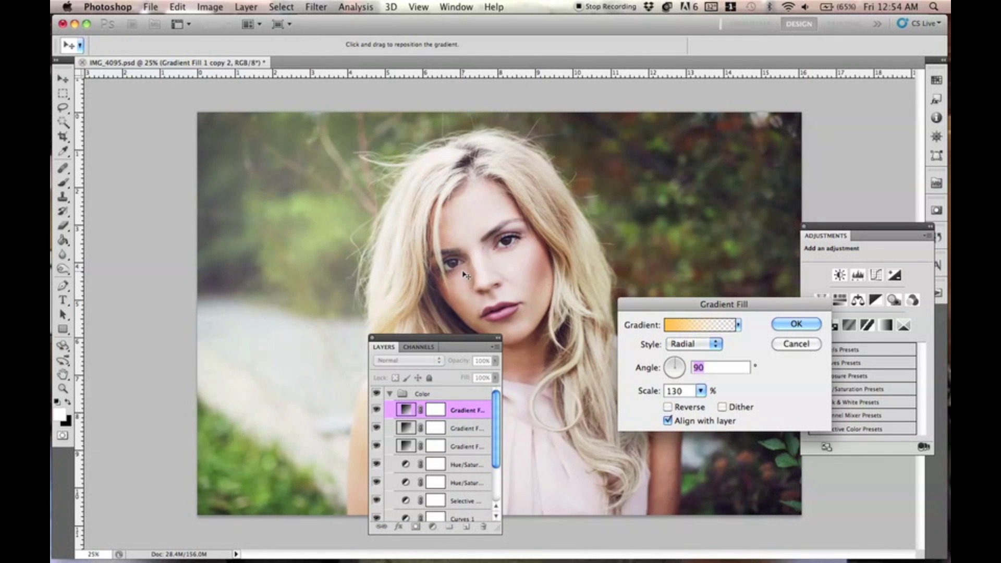
left_click_drag(450, 338, 570, 354)
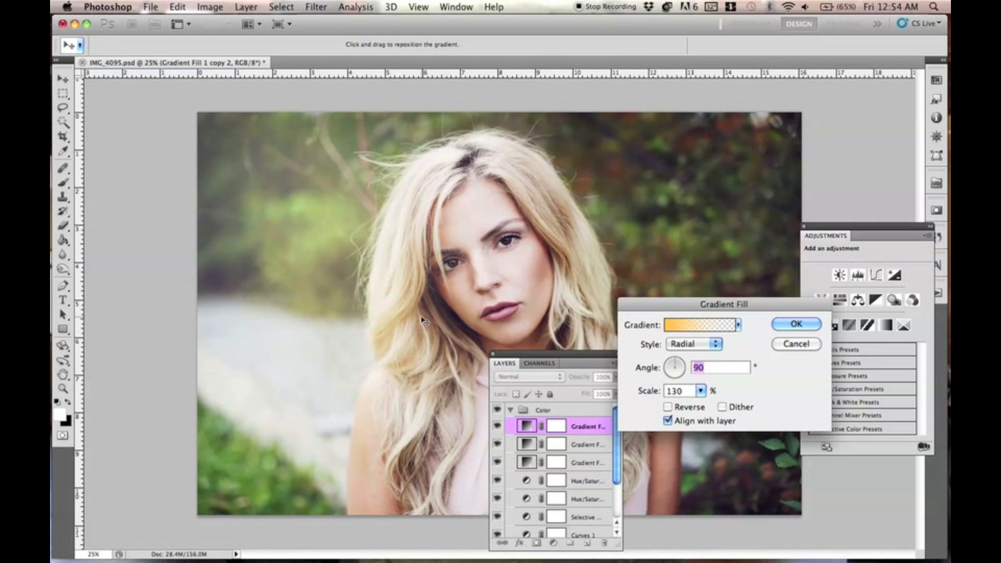
key("Return")
left_click_drag(551, 351, 773, 256)
Compare the photo with each of the three Gradient Fill layers hidden and shown, and check the lowest one's gradient settings.
left_click(718, 331)
left_click(718, 332)
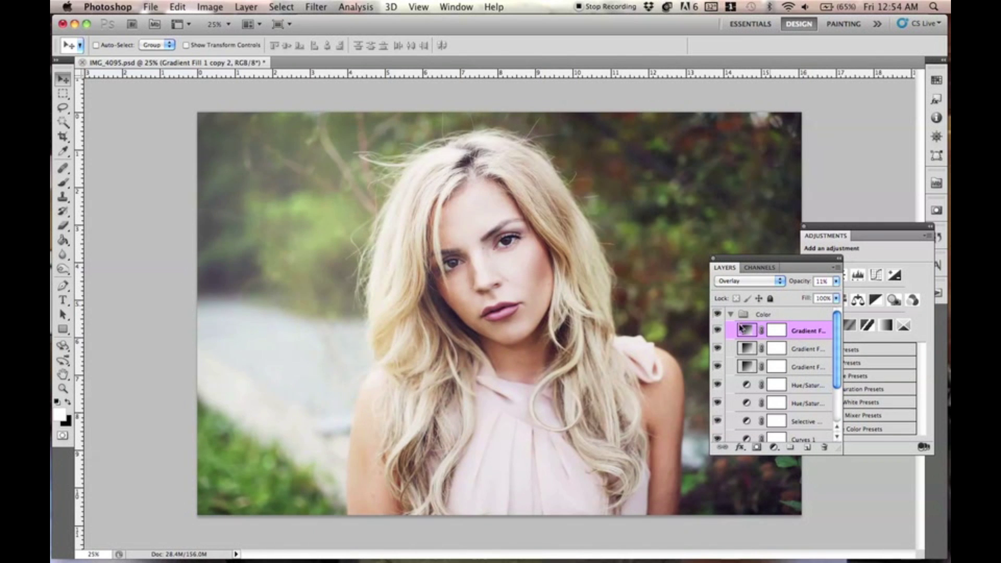
left_click(719, 349)
left_click(718, 367)
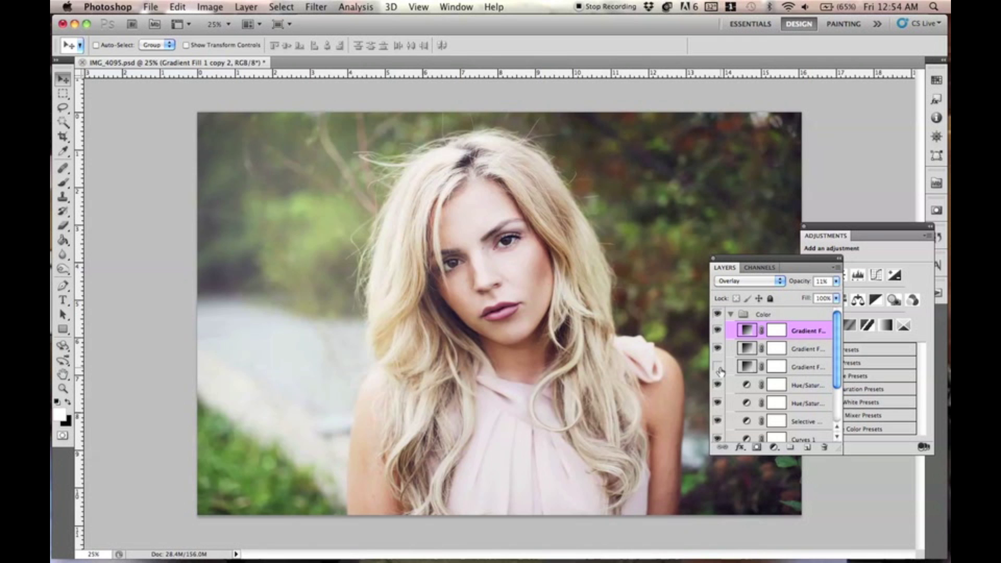
left_click(718, 368)
left_click(745, 366)
key("Return")
Add a Solid Color fill layer in a muted light orange-brown above the top Gradient Fill layer.
left_click(809, 330)
left_click(773, 447)
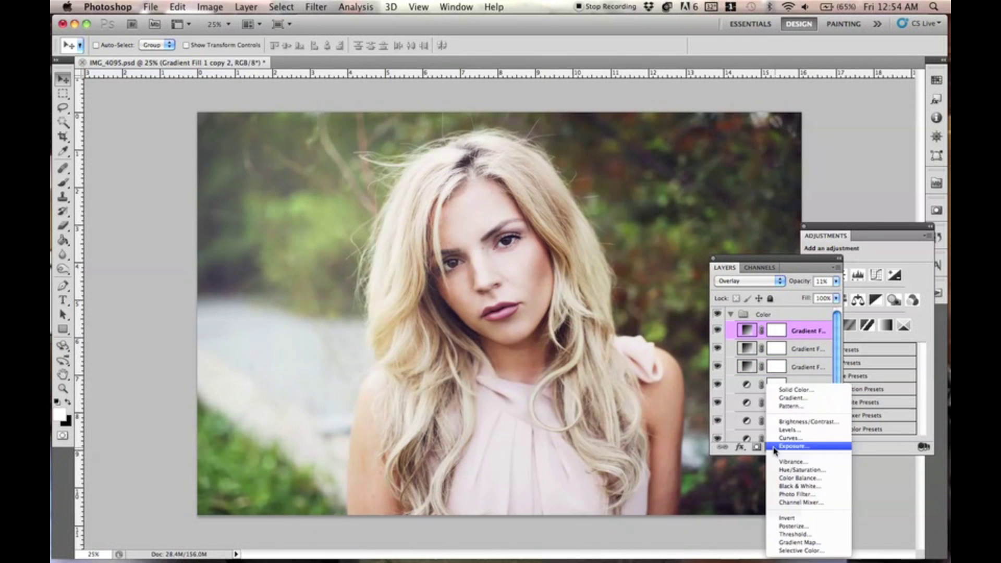
left_click(782, 388)
left_click_drag(721, 455, 722, 459)
left_click_drag(688, 382, 677, 355)
left_click_drag(722, 459, 722, 453)
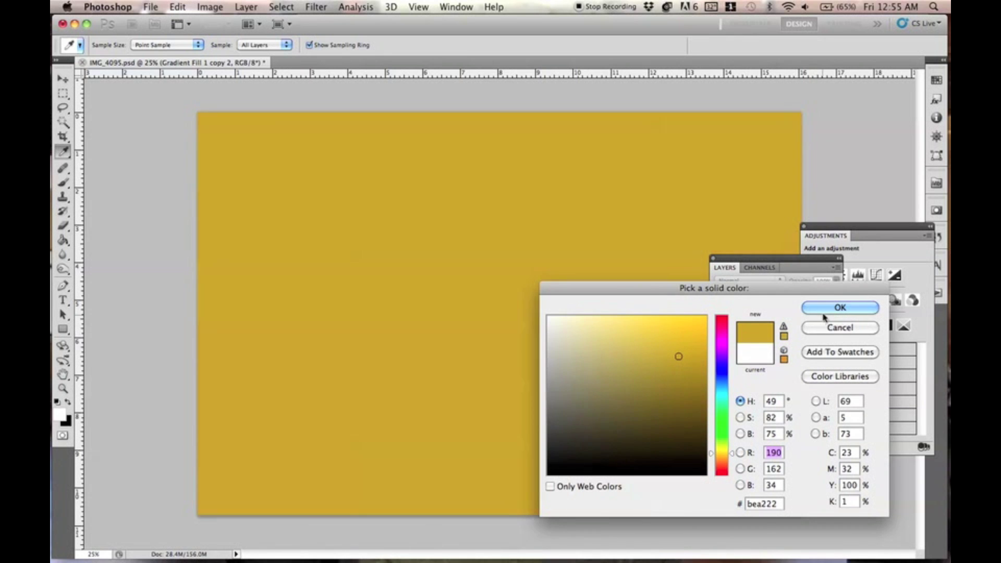
left_click(637, 374)
left_click_drag(722, 453, 718, 464)
left_click(588, 361)
left_click_drag(588, 362, 611, 355)
left_click(818, 305)
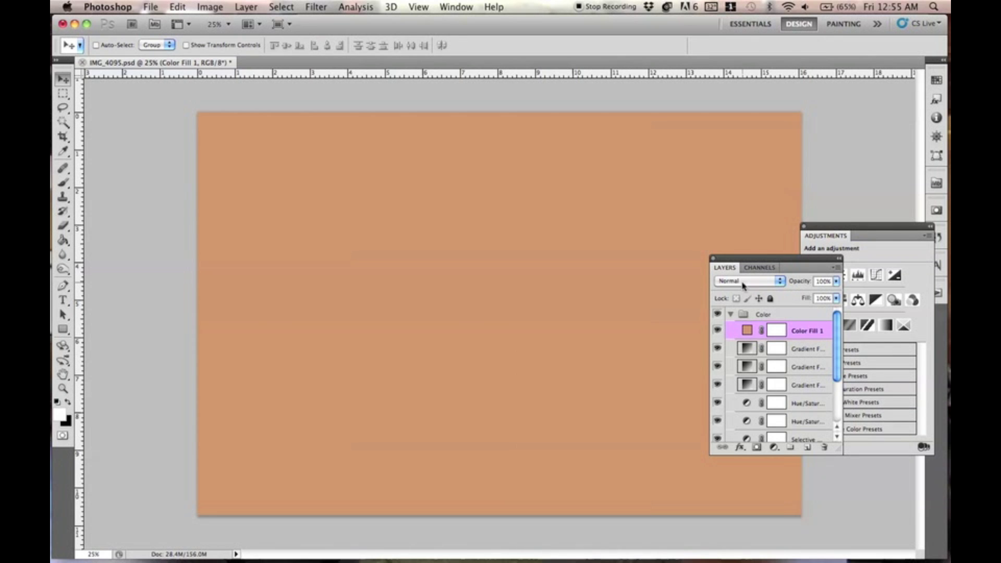
Blend the solid orange-brown fill layer as Color and lower its opacity to 6%.
left_click(745, 281)
left_click(726, 522)
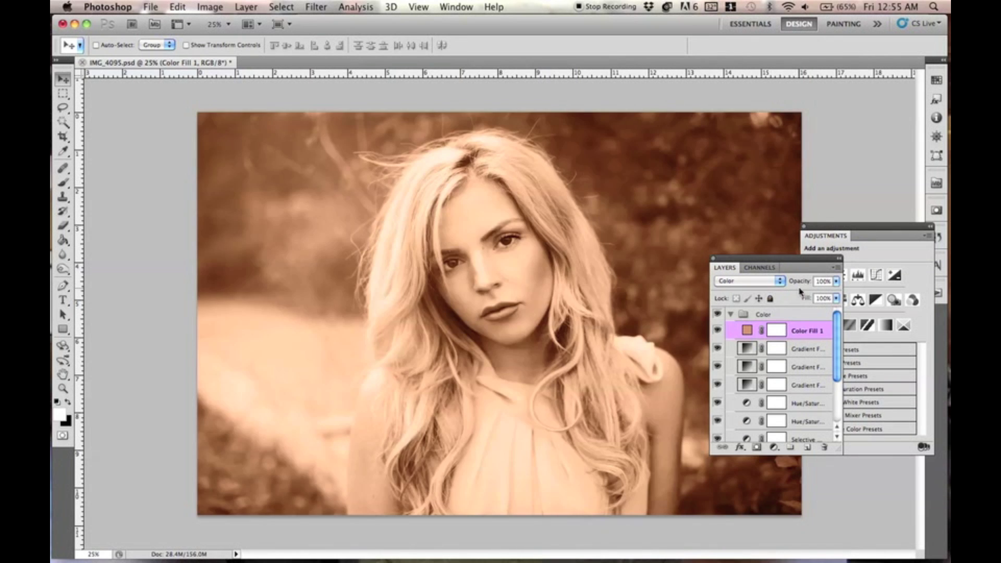
type("3")
key("Return")
left_click_drag(792, 282, 790, 283)
Compare the photo with the whole Color group hidden and shown.
left_click(718, 315)
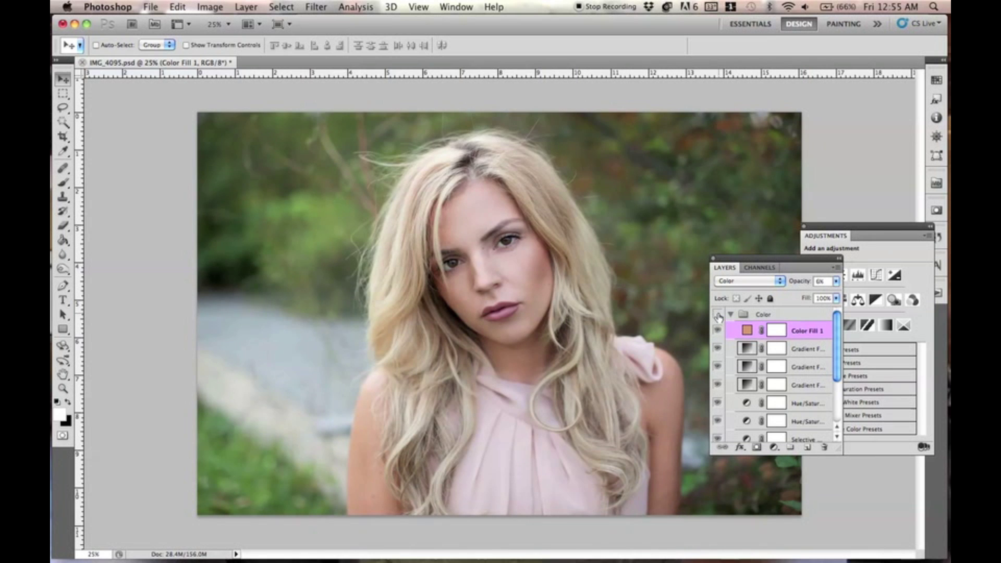
left_click(718, 314)
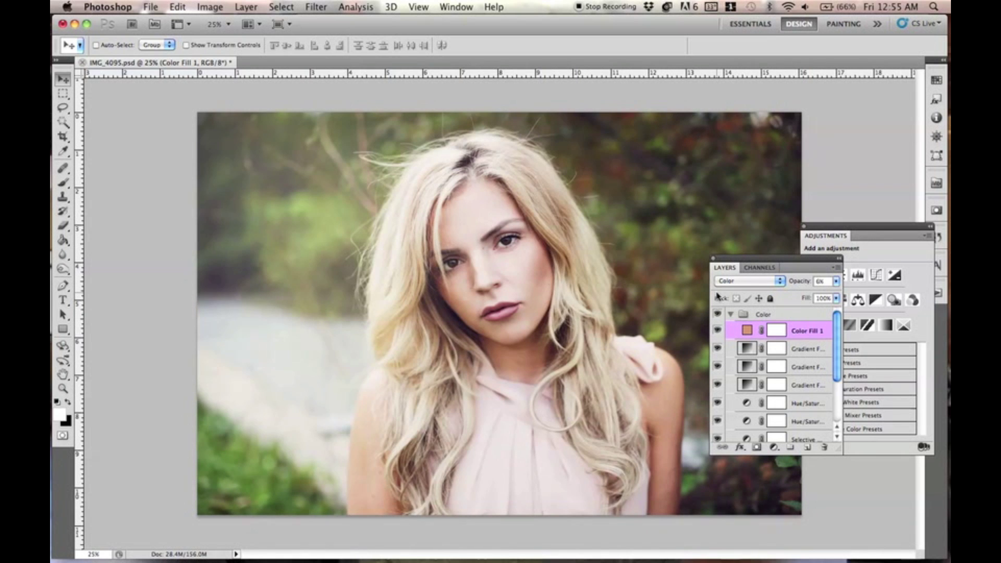
key("super+minus")
key("super+equal")
Add a second Curves adjustment layer above the solid color fill in the Color group.
left_click(245, 6)
mouse_move(368, 130)
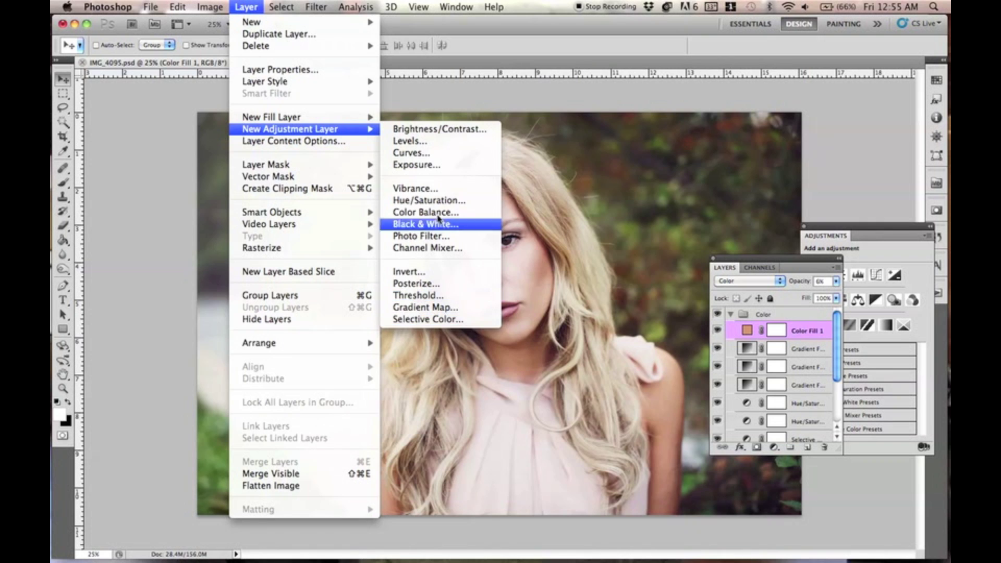
left_click(437, 153)
key("Return")
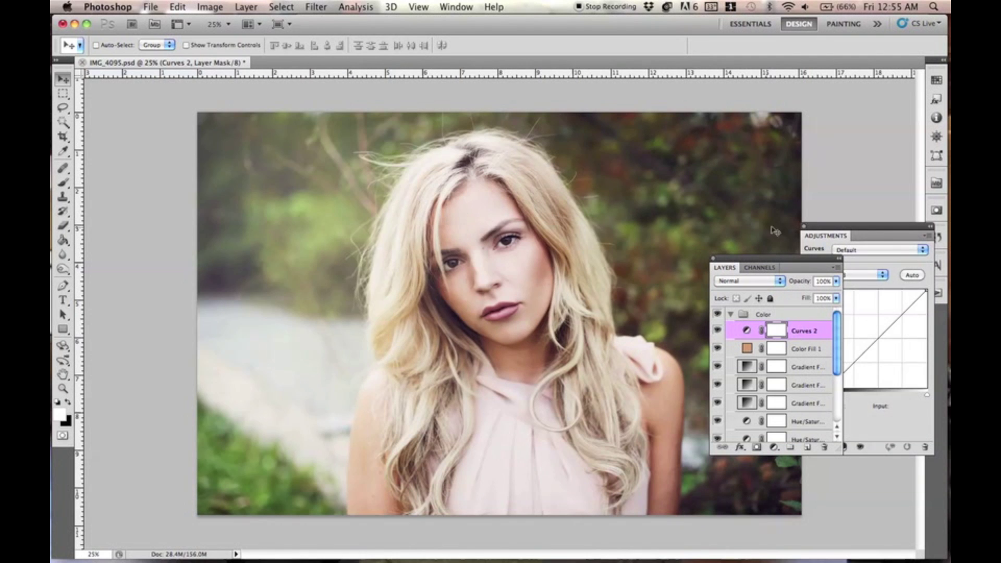
left_click_drag(829, 233, 224, 235)
Shape the new Curves layer's Red channel with midtone and highlight points, fine-tuning them for a slightly warmer tone.
left_click(253, 285)
left_click(245, 295)
left_click(273, 347)
left_click_drag(295, 325, 323, 293)
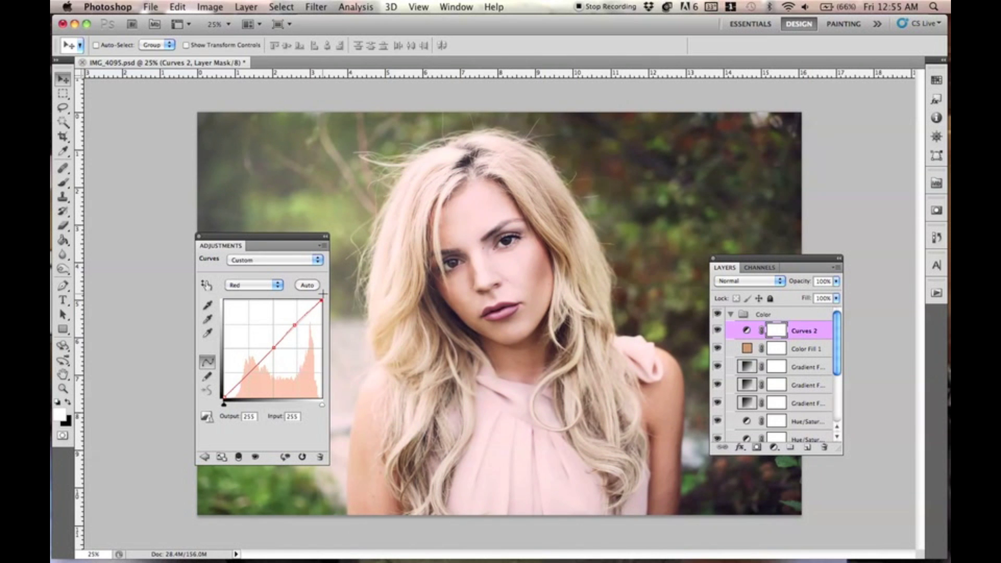
left_click_drag(224, 399, 224, 397)
left_click_drag(274, 347, 258, 359)
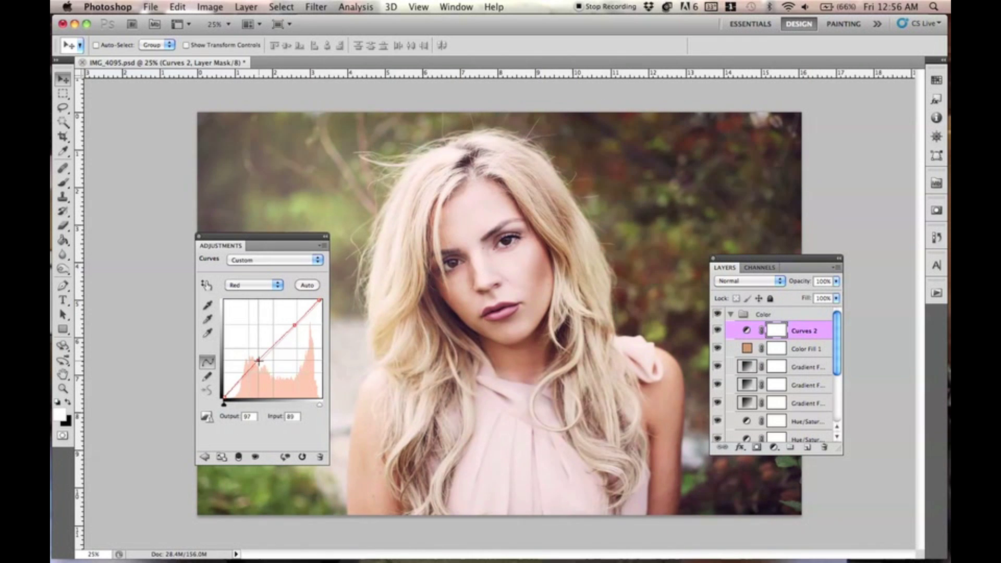
left_click(294, 324)
mouse_move(294, 324)
left_mouse_down()
mouse_move(325, 307)
mouse_move(292, 324)
left_mouse_up()
left_click_drag(258, 361, 268, 358)
Lower the Blue curve's highlight end, lift its shadows to output 44 at input 39, and set the Curves layer's opacity to 33%.
left_click(253, 285)
left_click(245, 299)
left_click_drag(320, 300, 293, 328)
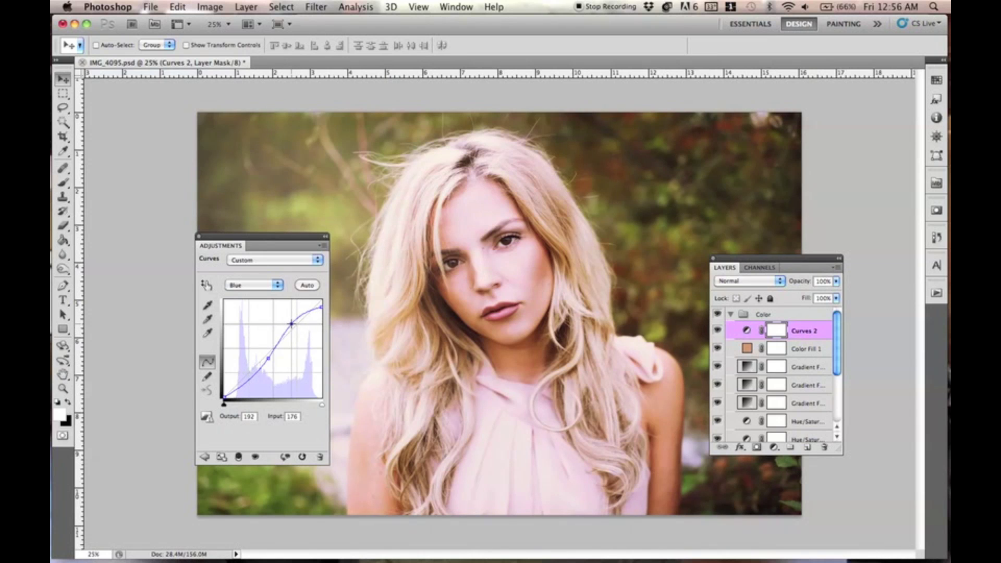
left_click(253, 285)
left_click(254, 285)
left_click_drag(243, 384, 240, 380)
left_click_drag(799, 285, 759, 287)
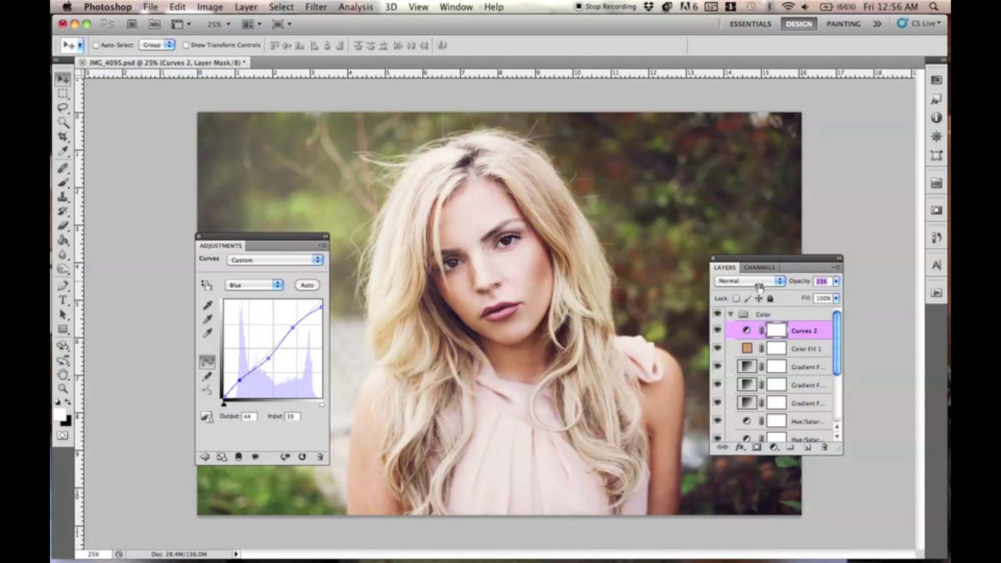
Review the Color group's layers and fine-tune the opacity of the Soft Light desaturated Hue/Saturation layer.
left_click(718, 349)
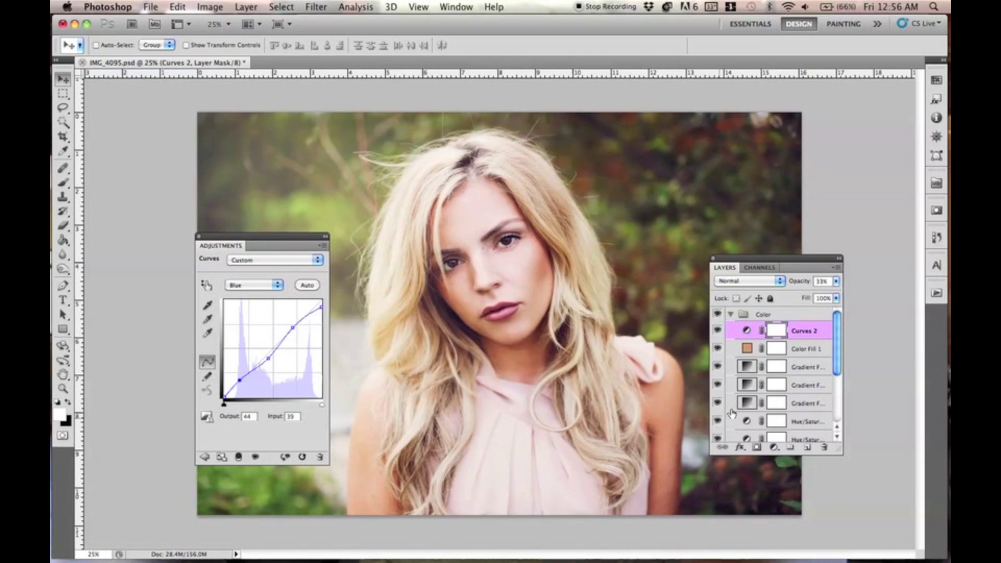
left_click_drag(834, 334, 834, 357)
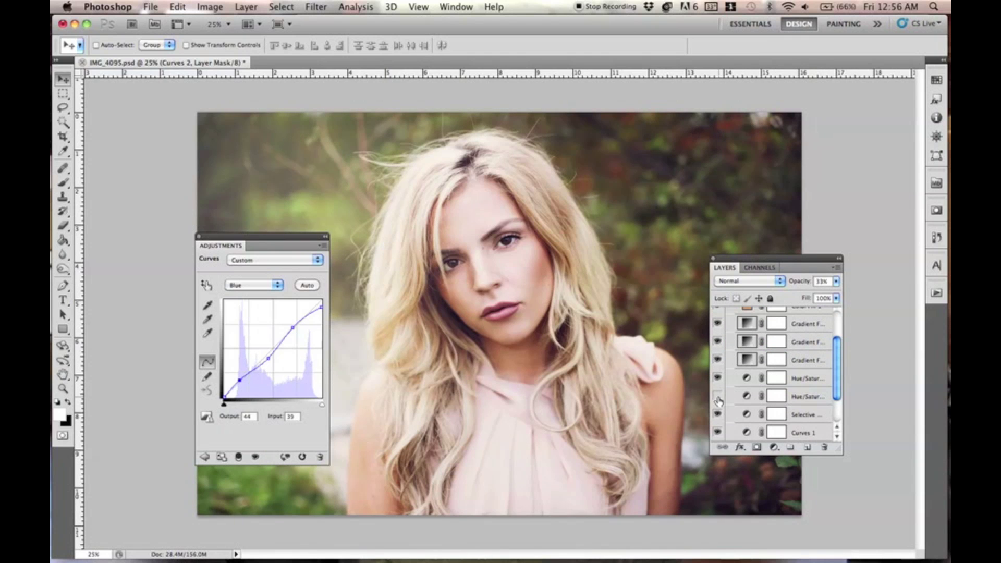
left_click(734, 398)
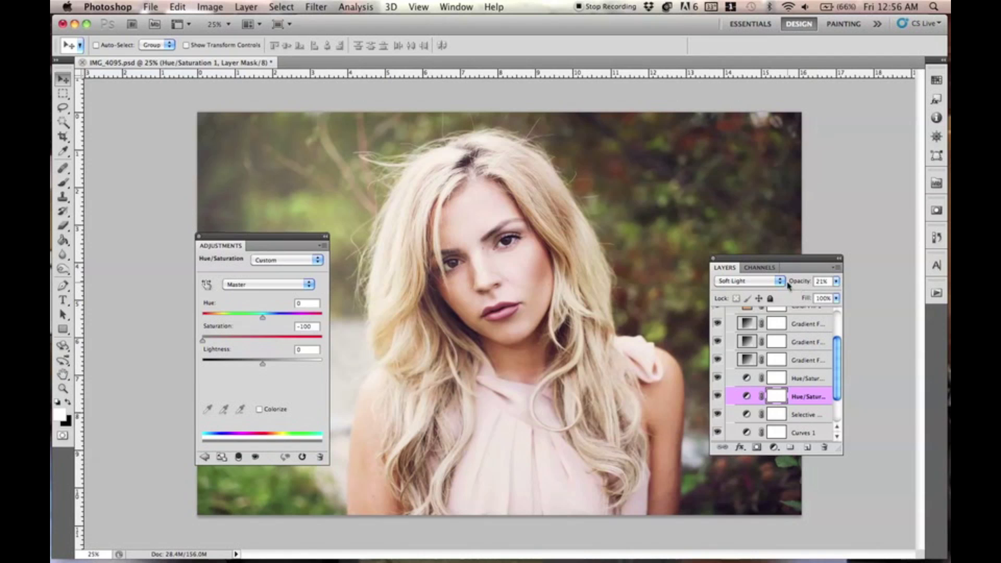
left_click_drag(803, 284, 809, 284)
Collapse the Color group and toggle its visibility to compare the photo before and after grading.
left_click_drag(834, 349, 835, 323)
left_click(730, 314)
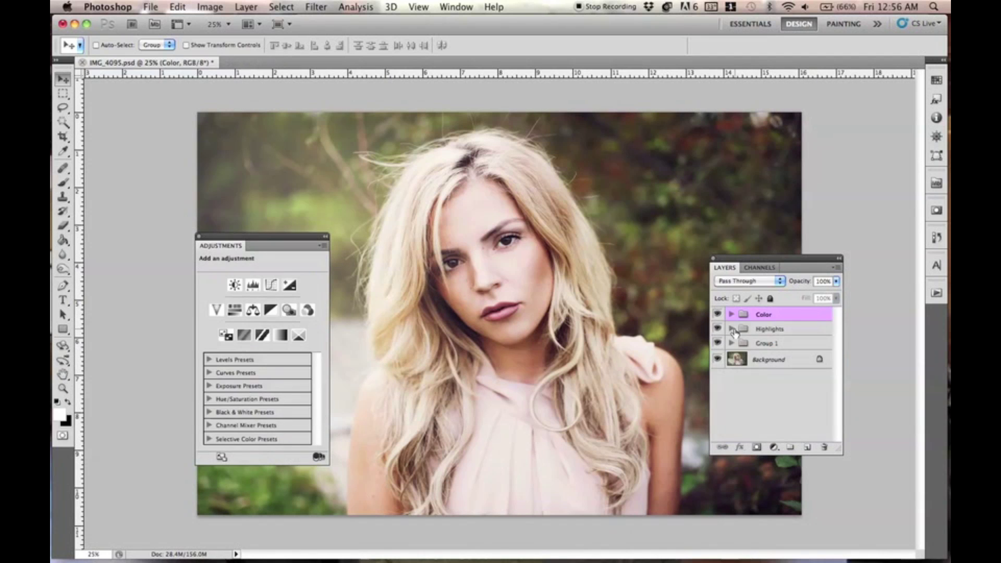
left_click(717, 314)
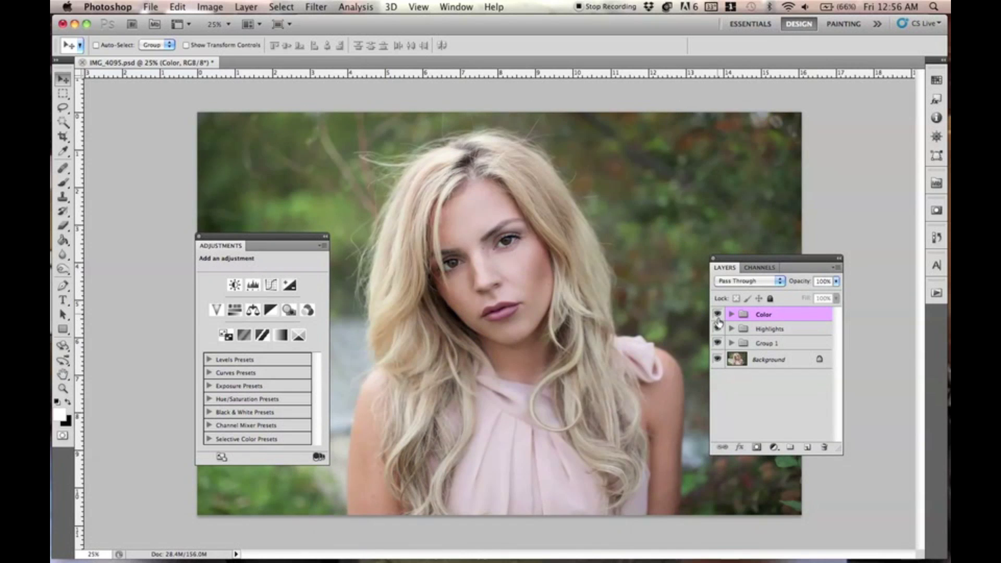
Hide and show the Color group several times to compare the graded portrait with the ungraded one.
left_click(718, 315)
left_click(717, 315)
left_click(717, 314)
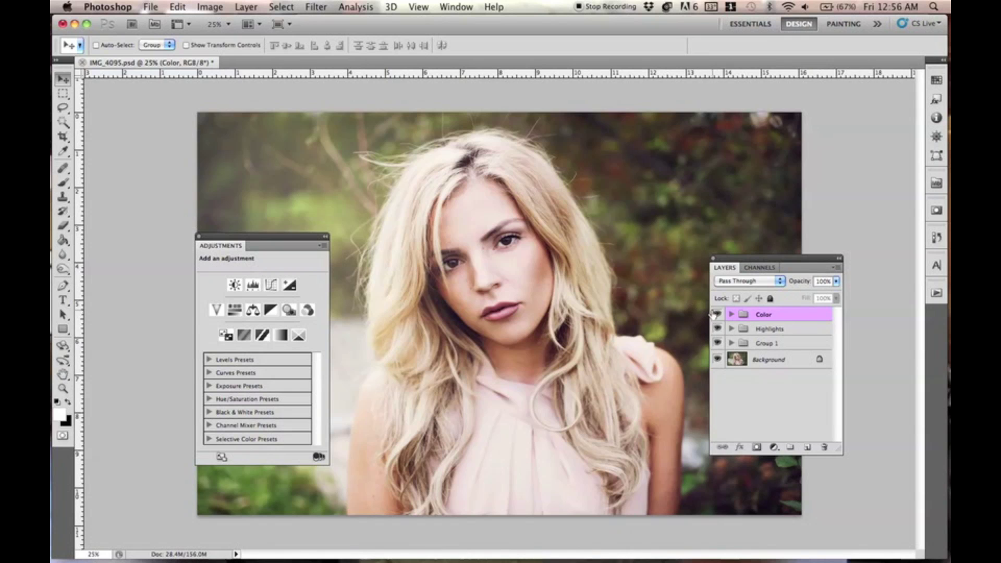
left_click(717, 314)
left_click(717, 314)
left_click_drag(751, 259, 759, 229)
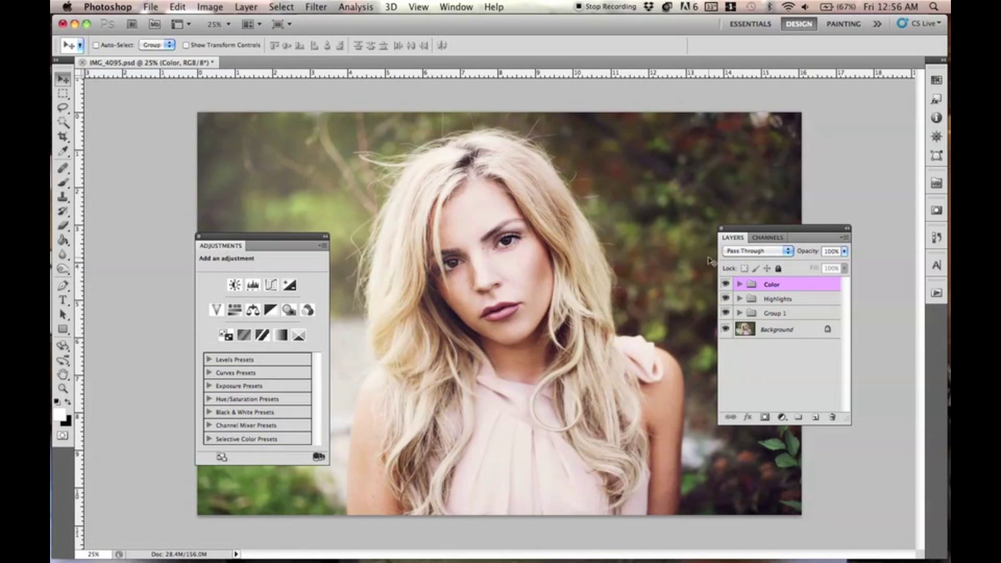
Add a solid color fill layer in yellow #f2d222 above the Curves 2 layer inside the Color group.
left_click(739, 284)
mouse_move(845, 305)
left_mouse_down()
mouse_move(845, 347)
mouse_move(843, 298)
left_mouse_up()
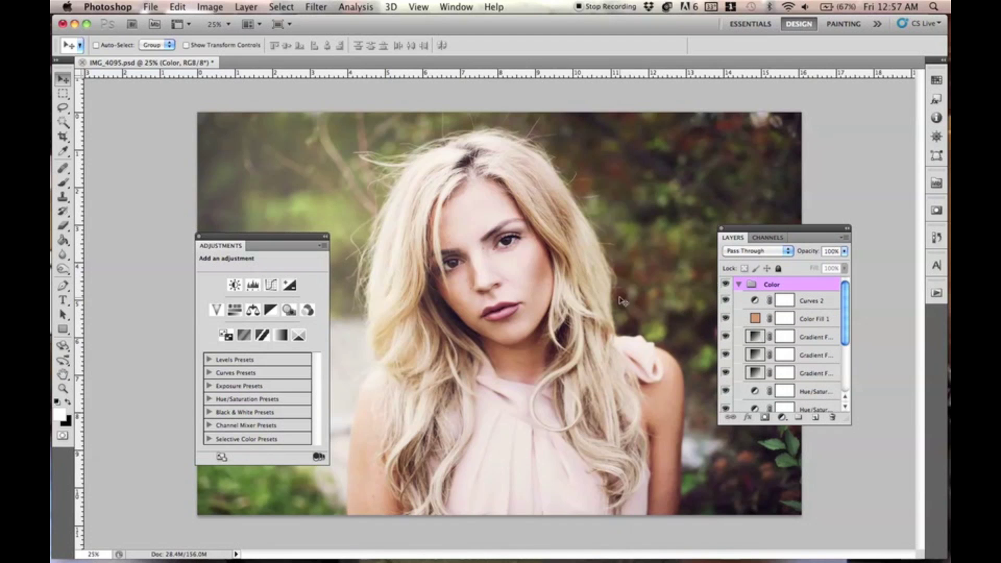
left_click(806, 300)
left_click(782, 417)
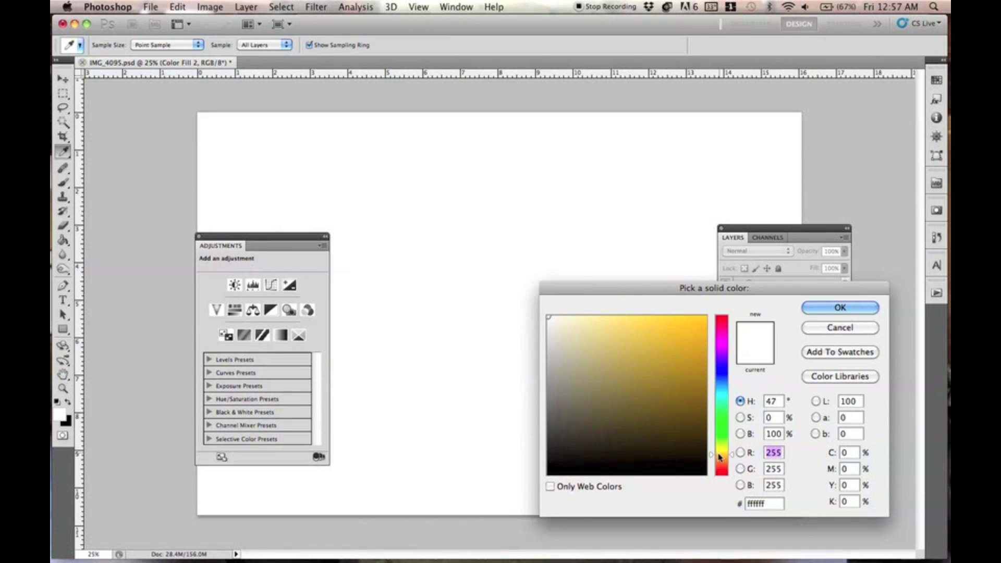
left_click(854, 307)
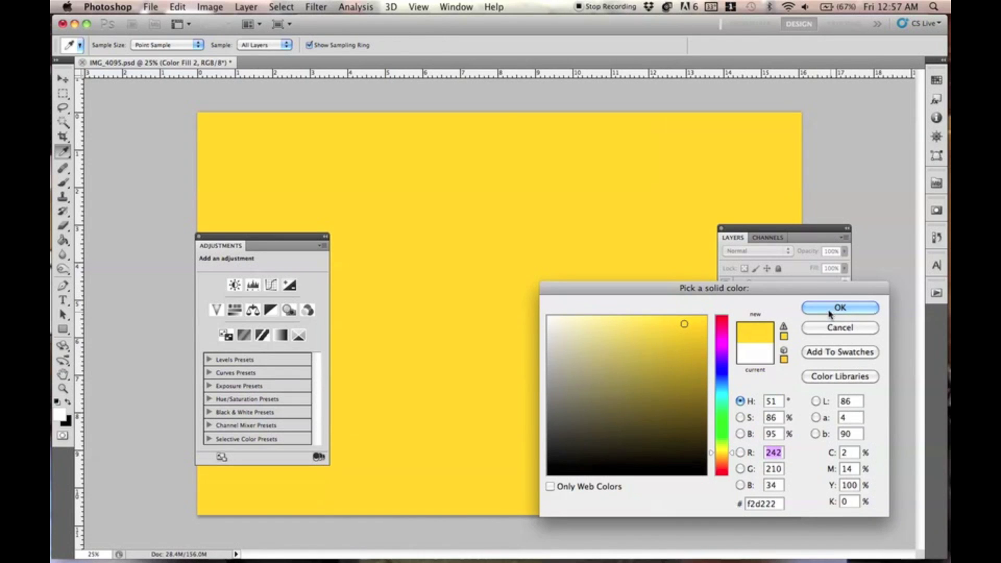
Try the yellow fill layer in Multiply blend mode at 27% opacity.
left_click(756, 251)
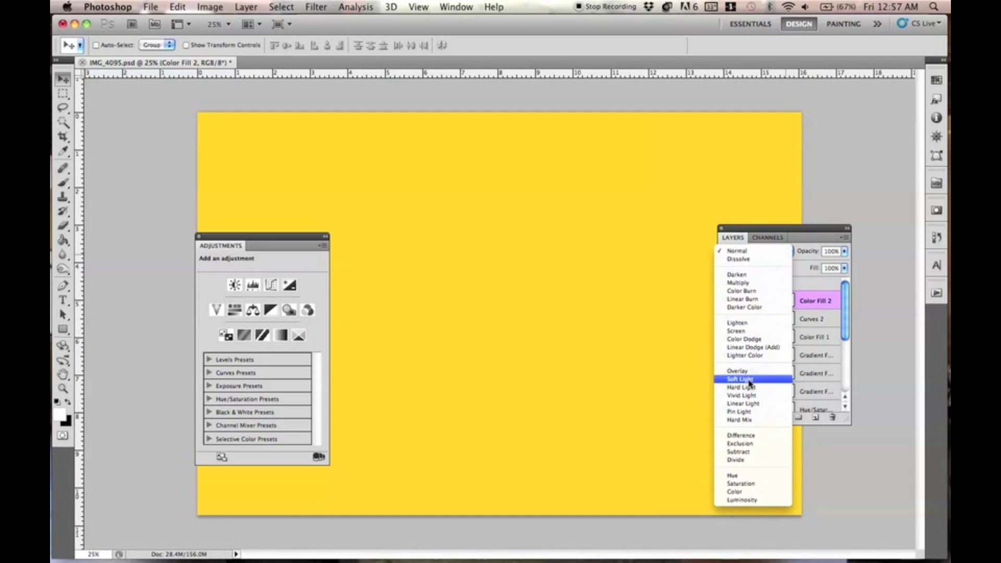
left_click(756, 282)
key("2")
key("7")
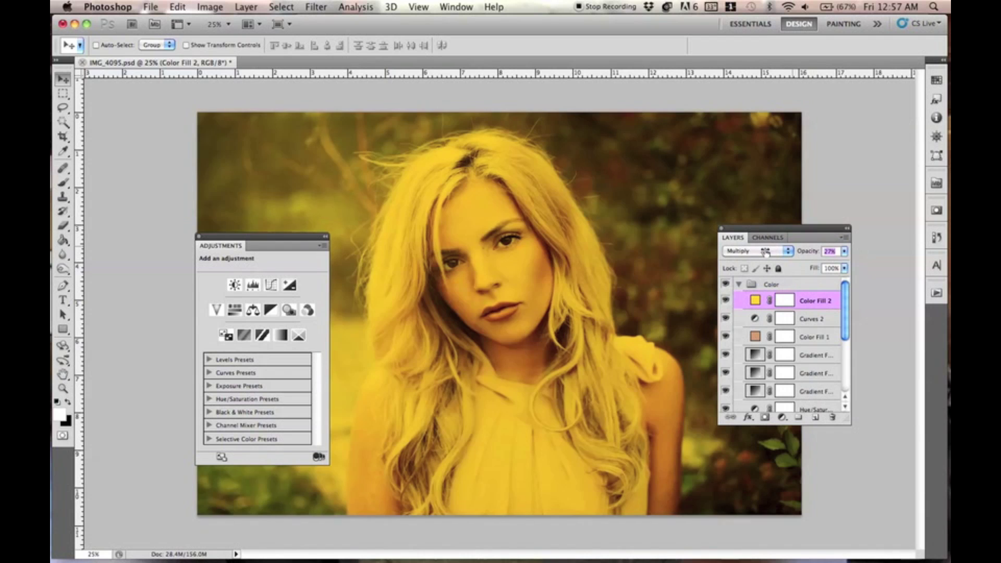
key("2")
key("7")
Change the yellow fill layer's blend mode to Overlay and reduce its opacity to 3%.
left_click(762, 255)
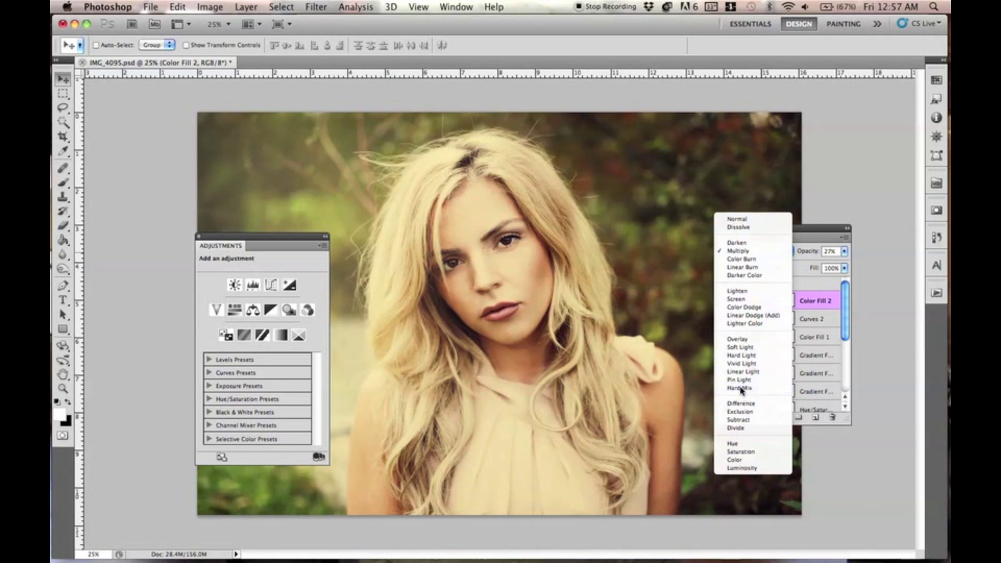
left_click(740, 341)
key("2")
key("7")
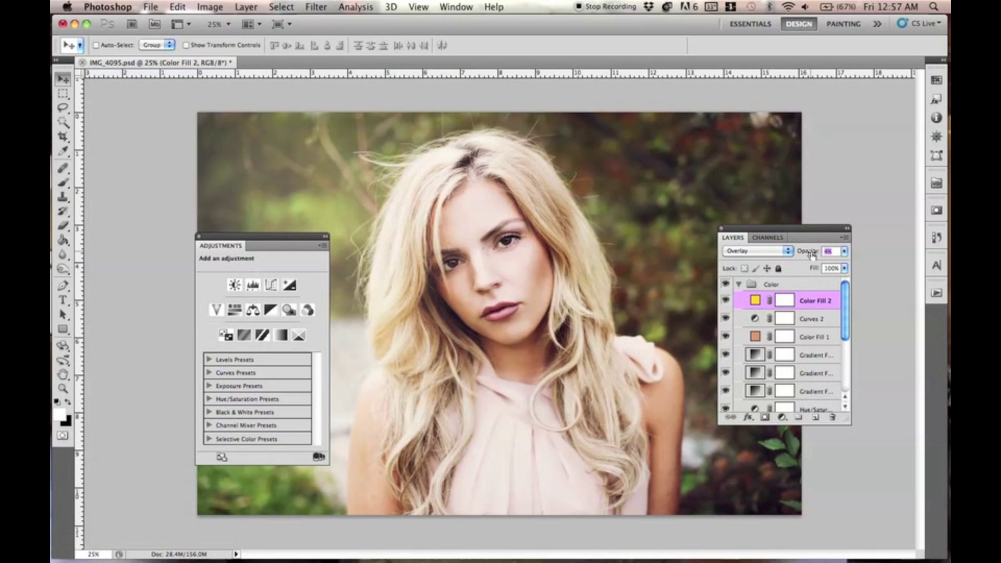
key("Return")
Check the finished grade up close by toggling the Color group's visibility, both expanded and collapsed.
left_click(727, 285)
left_click(727, 285)
key("super+plus")
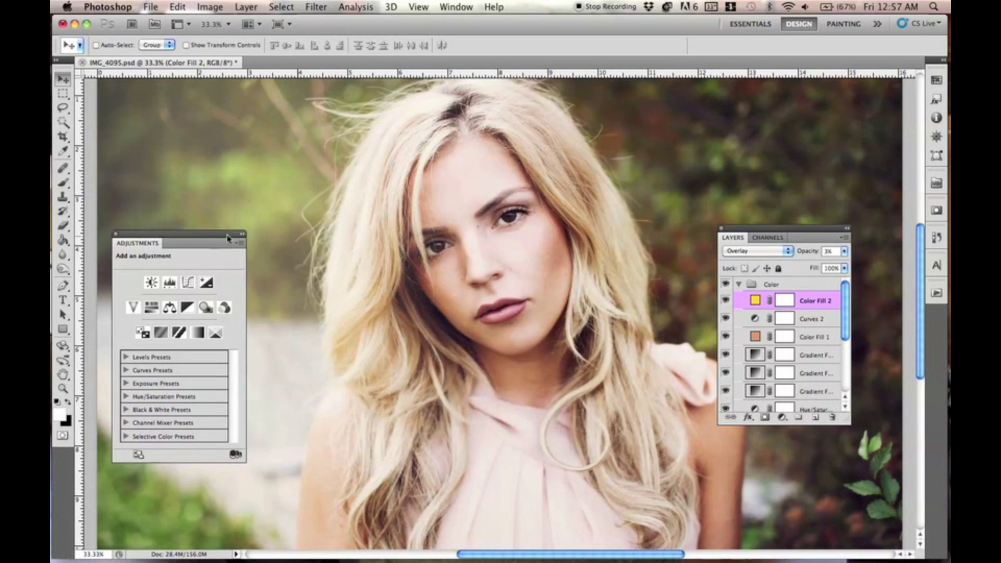
left_click(739, 285)
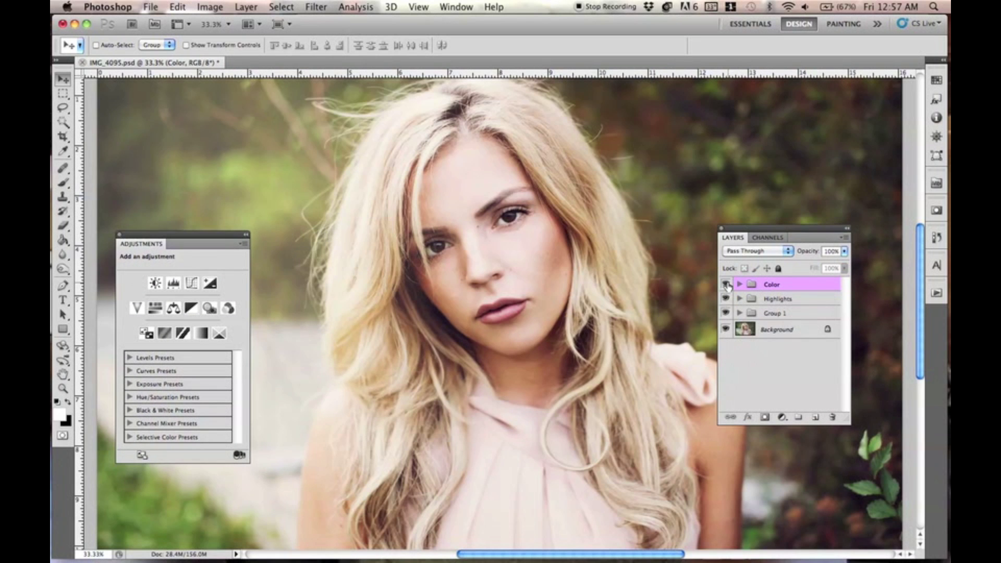
left_click(727, 285)
left_click(726, 284)
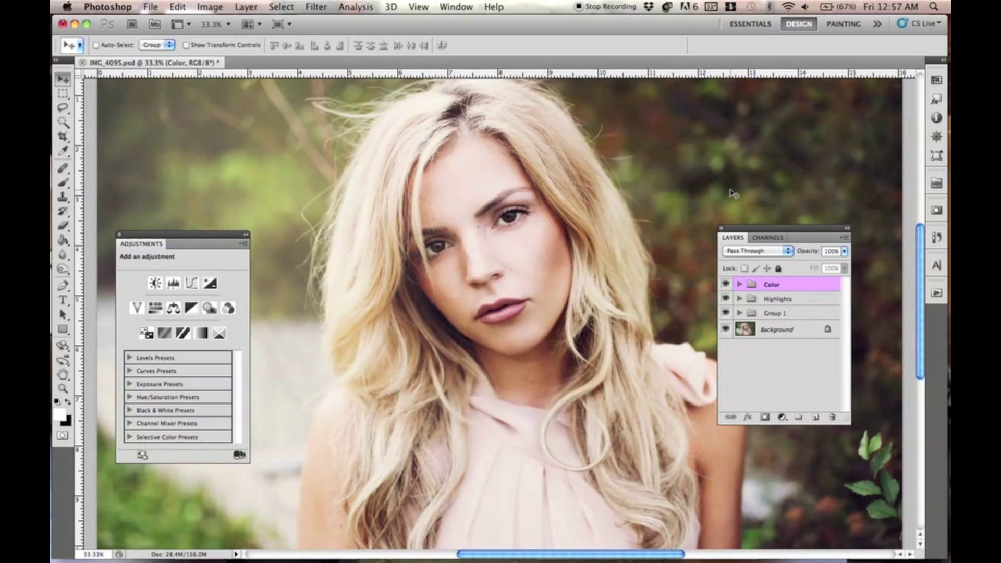
left_click_drag(208, 238, 242, 197)
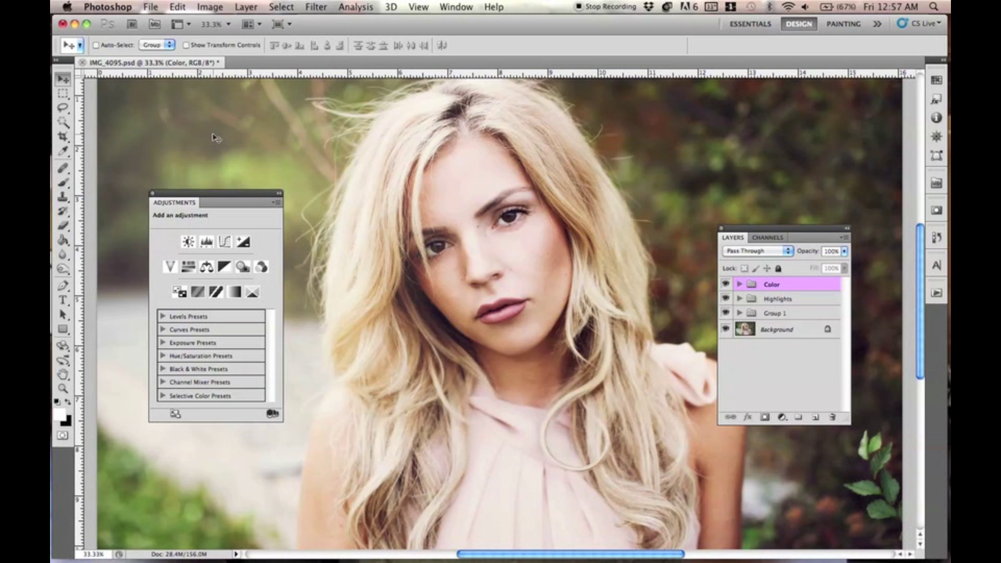